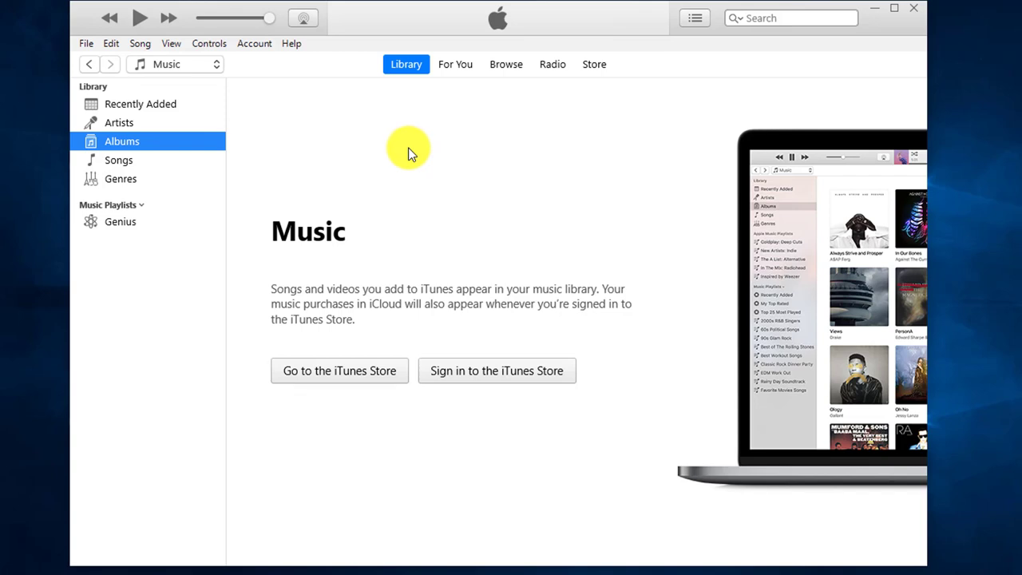
# Step: Check which version of iTunes is installed, highlight the version number and close the version information
pyautogui.click(285, 45)
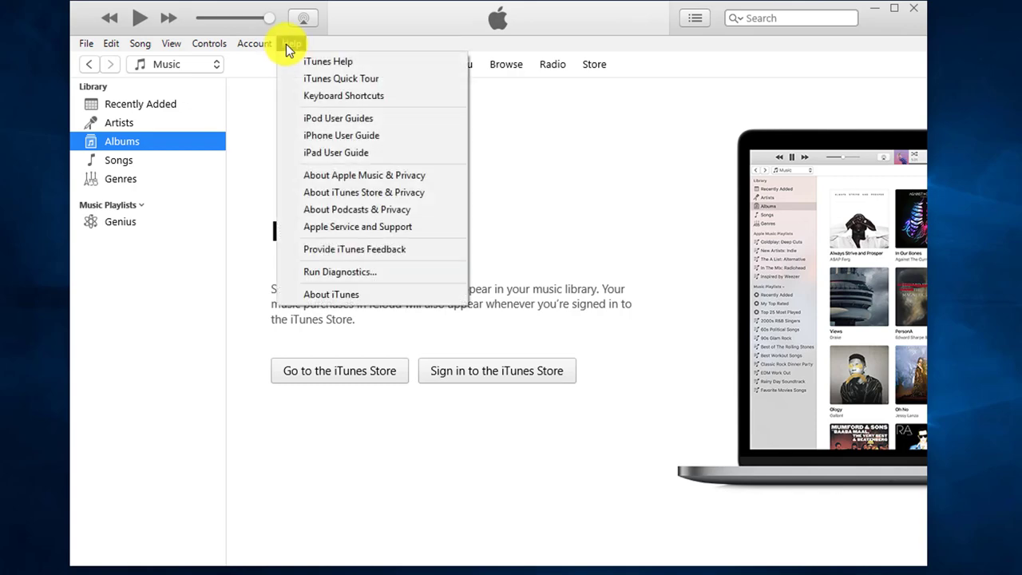
pyautogui.click(323, 295)
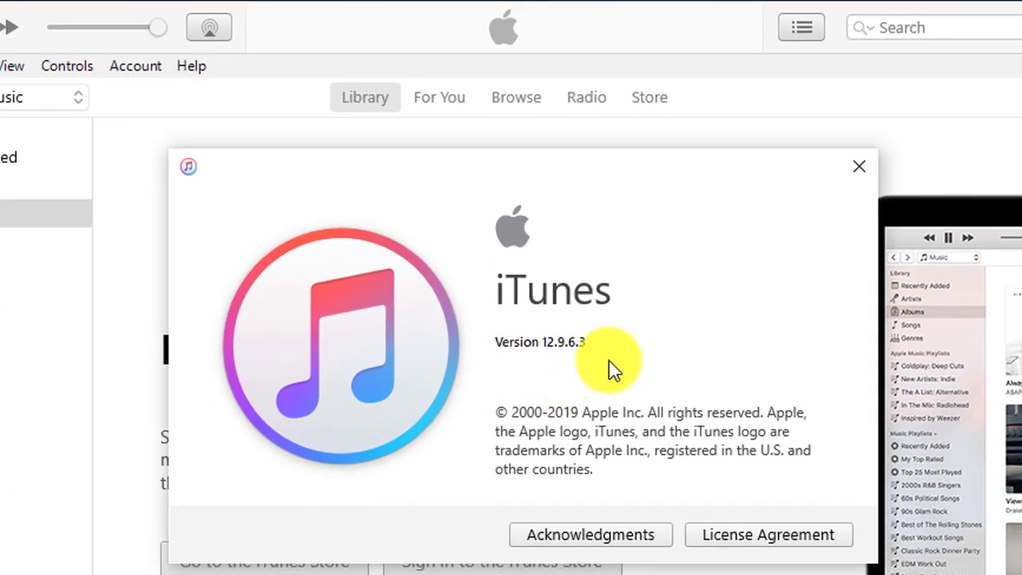
pyautogui.moveTo(599, 343); pyautogui.dragTo(542, 342)
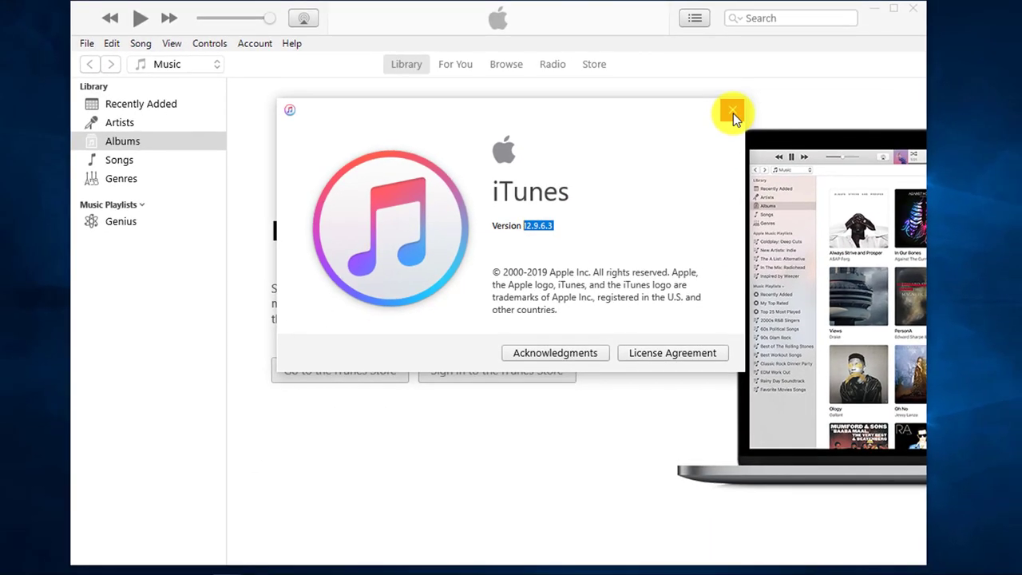
pyautogui.click(780, 130)
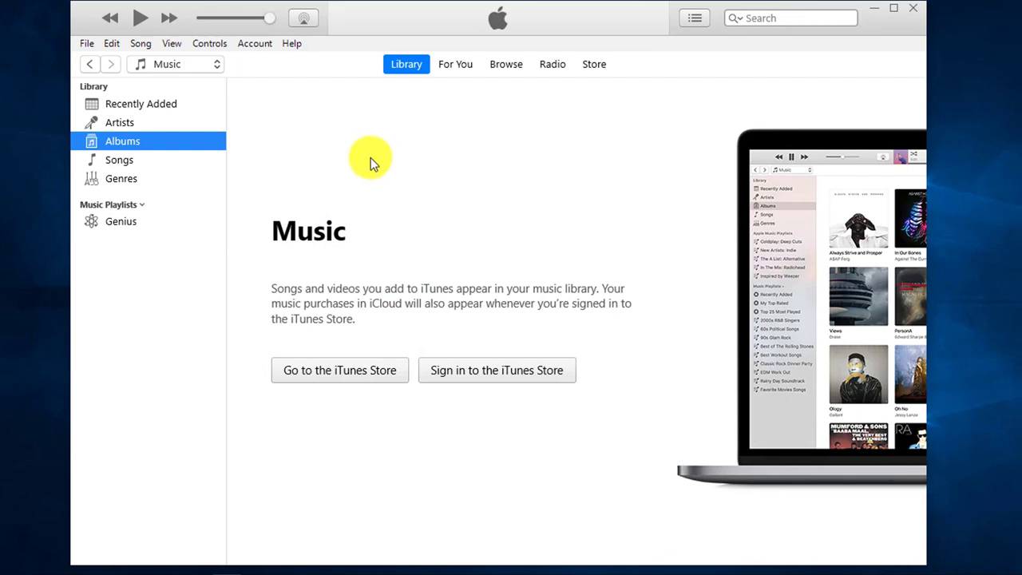
# Step: Add the iHowto audio file from the Downloads > Music folder to the iTunes album library
pyautogui.click(80, 570)
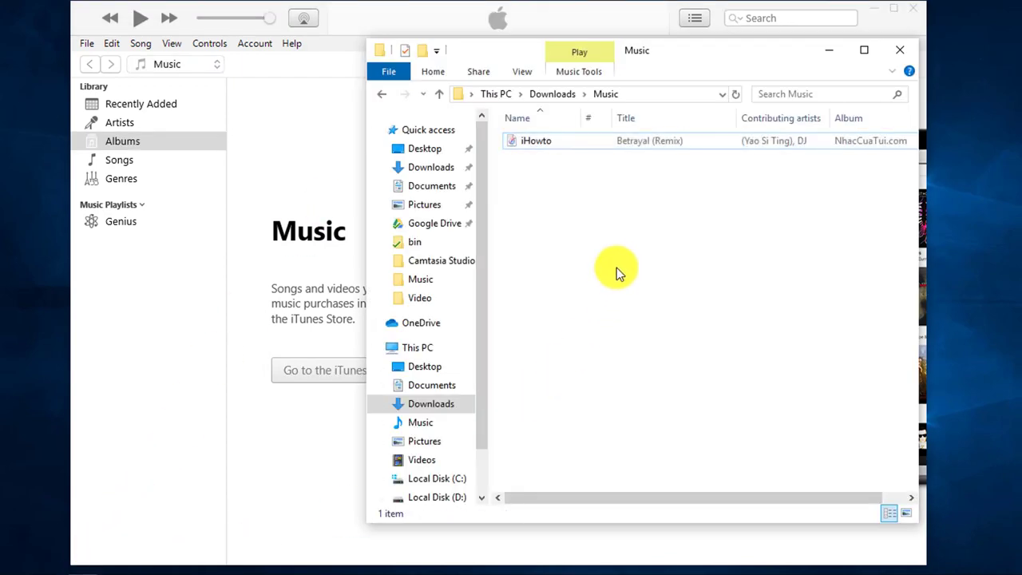
pyautogui.click(529, 141)
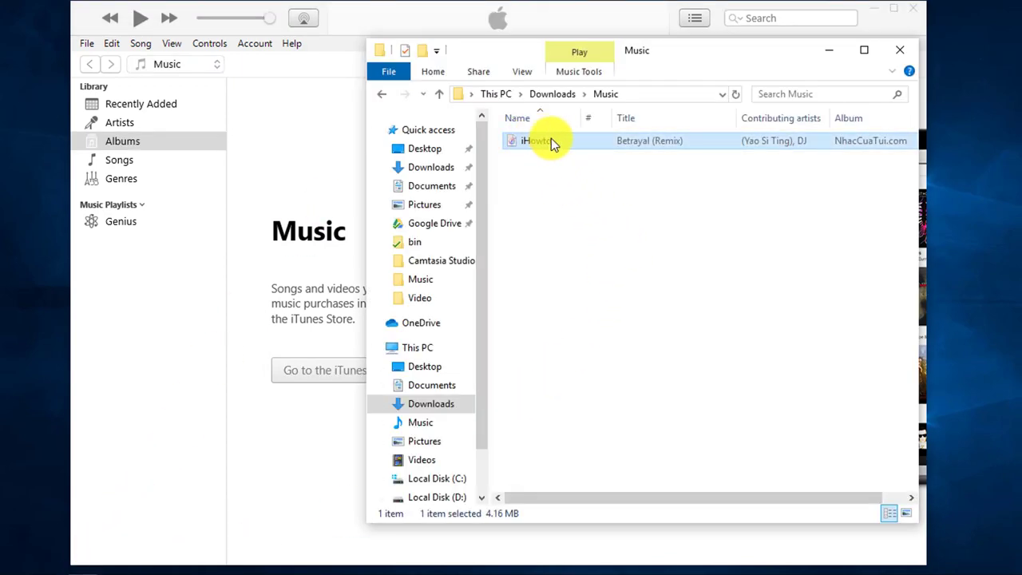
pyautogui.moveTo(553, 143); pyautogui.dragTo(300, 182)
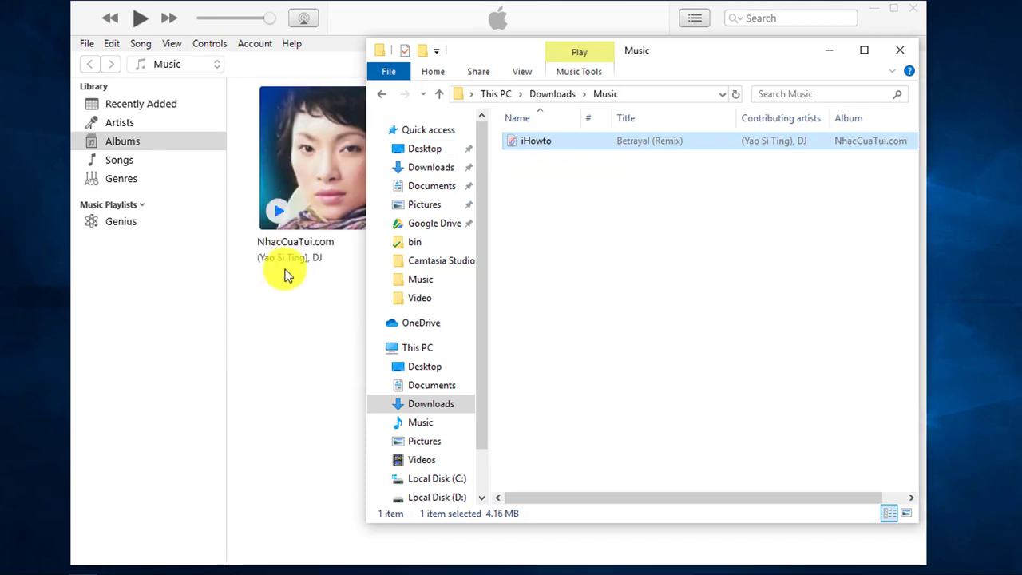
pyautogui.click(288, 315)
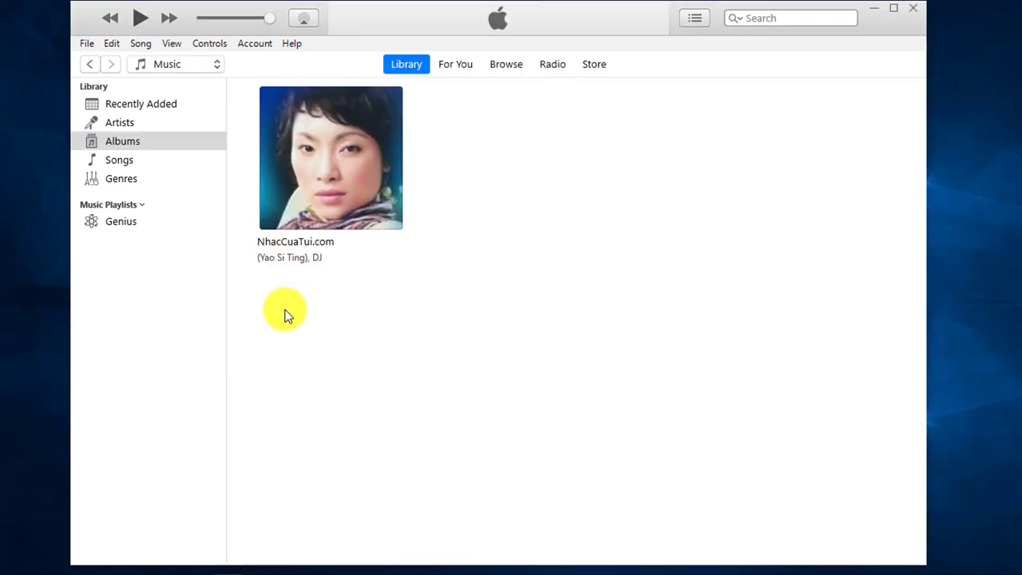
# Step: List the library by songs and open the song information for Betrayal (Remix)
pyautogui.click(122, 160)
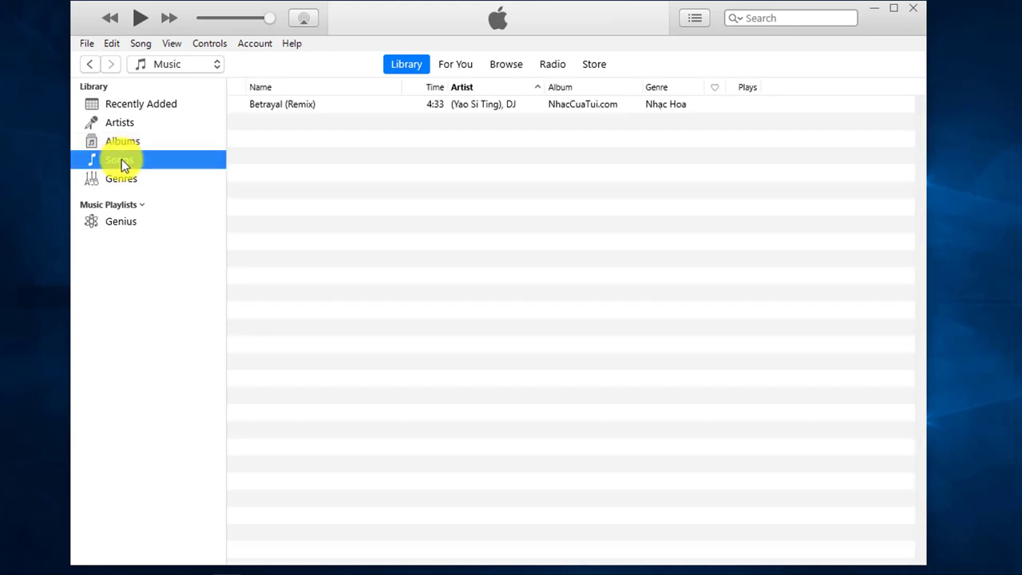
pyautogui.rightClick(322, 111)
pyautogui.click(352, 110)
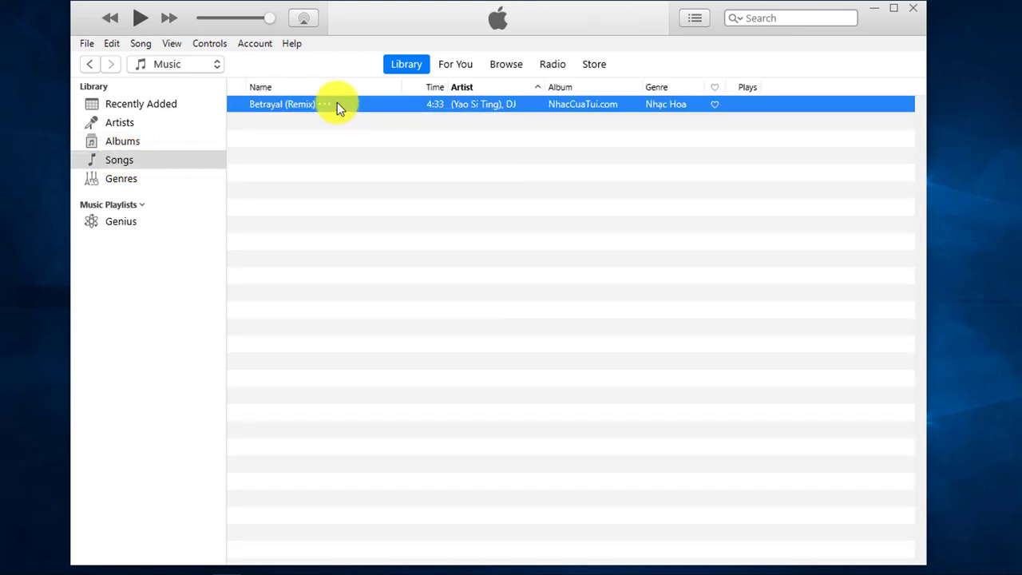
pyautogui.rightClick(337, 104)
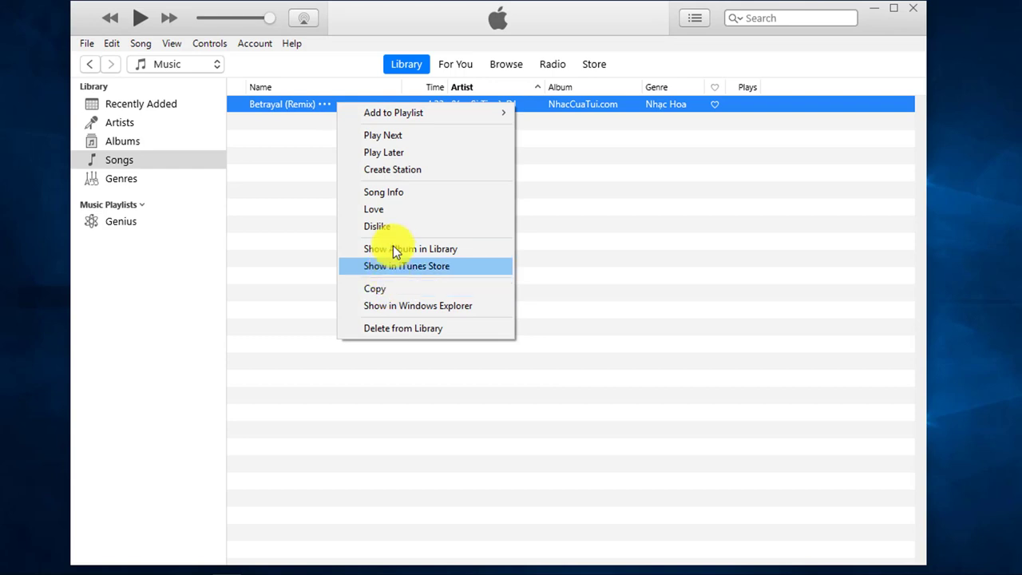
pyautogui.click(451, 195)
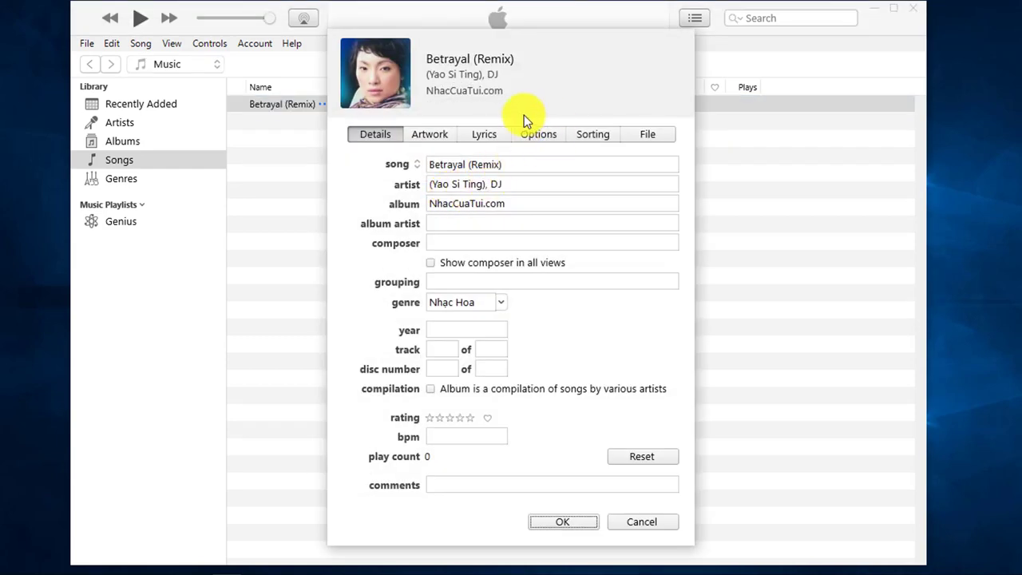
# Step: Enable the song's start and stop times, set the stop time to 0:30, and save the playback options
pyautogui.click(538, 134)
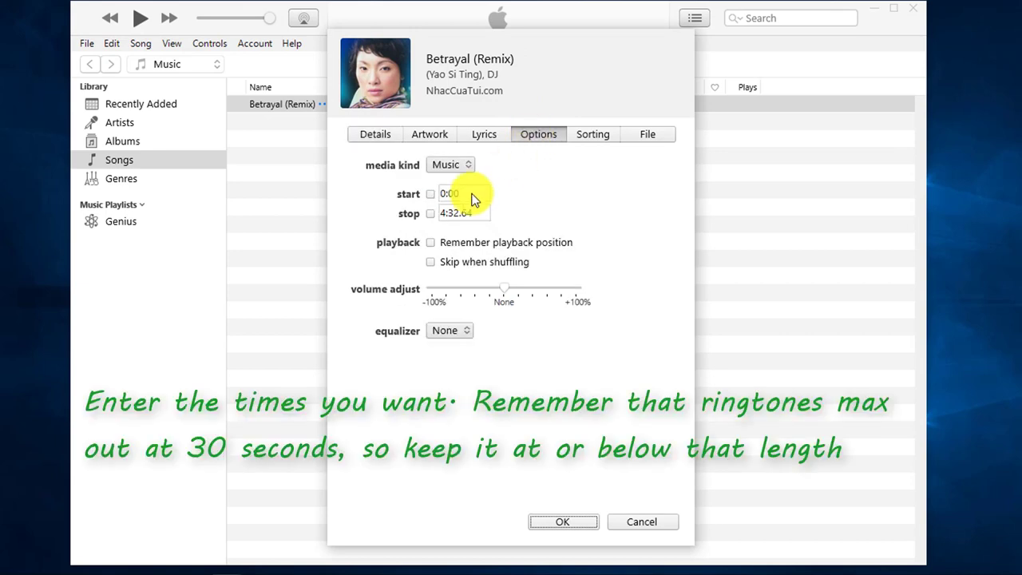
pyautogui.click(431, 194)
pyautogui.moveTo(486, 212); pyautogui.dragTo(407, 213)
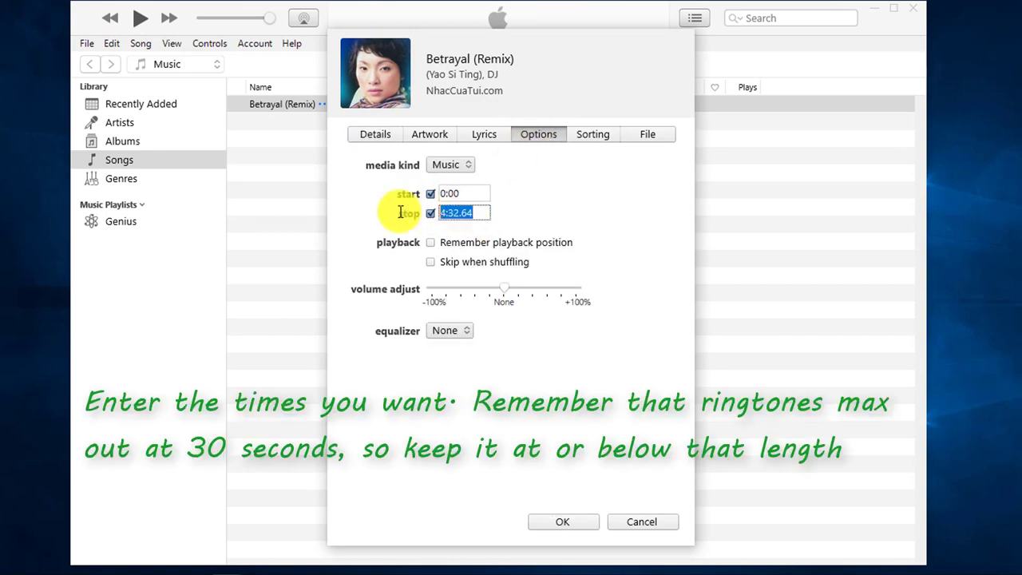
pyautogui.write('0')
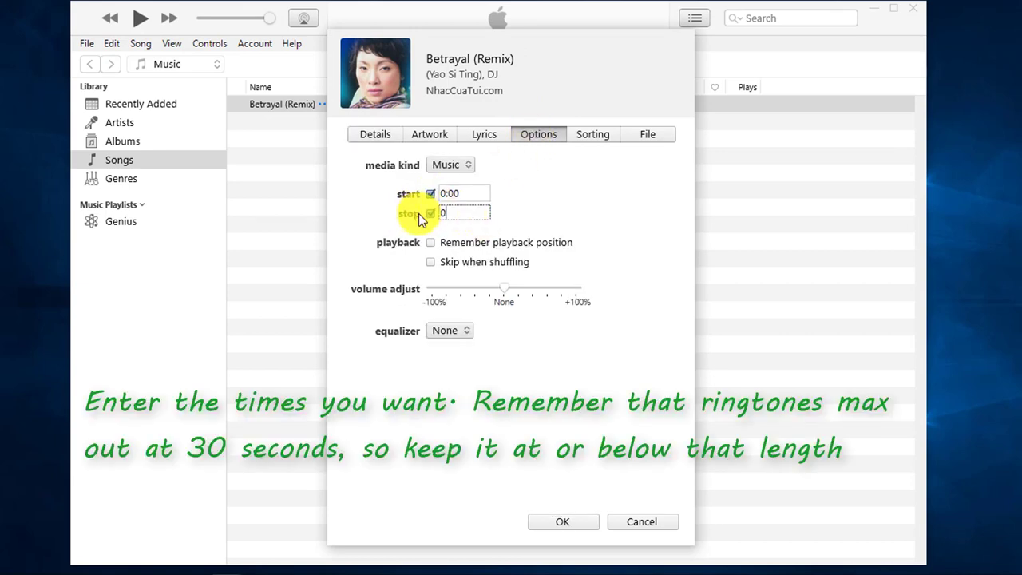
pyautogui.write(':30')
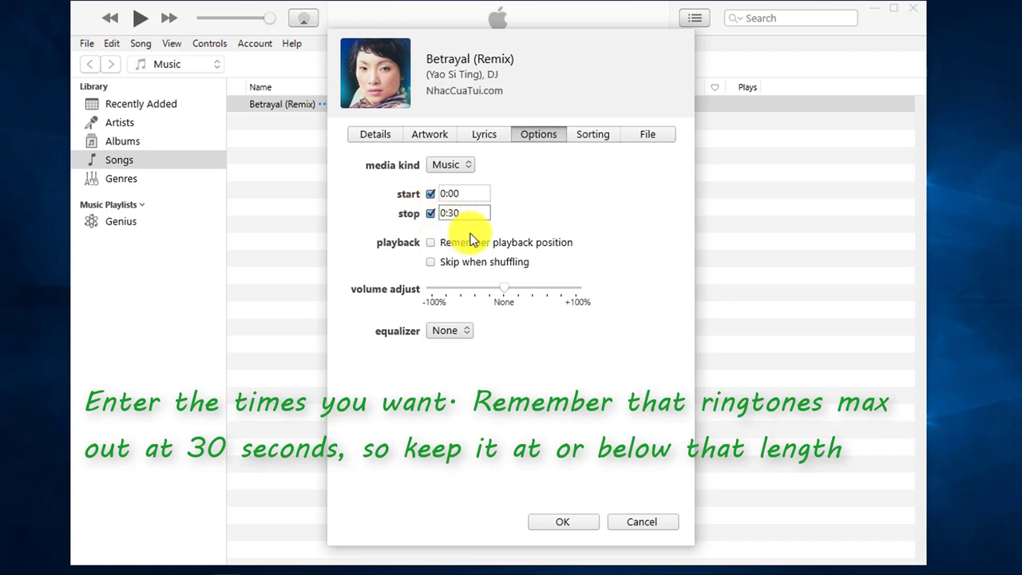
pyautogui.click(560, 523)
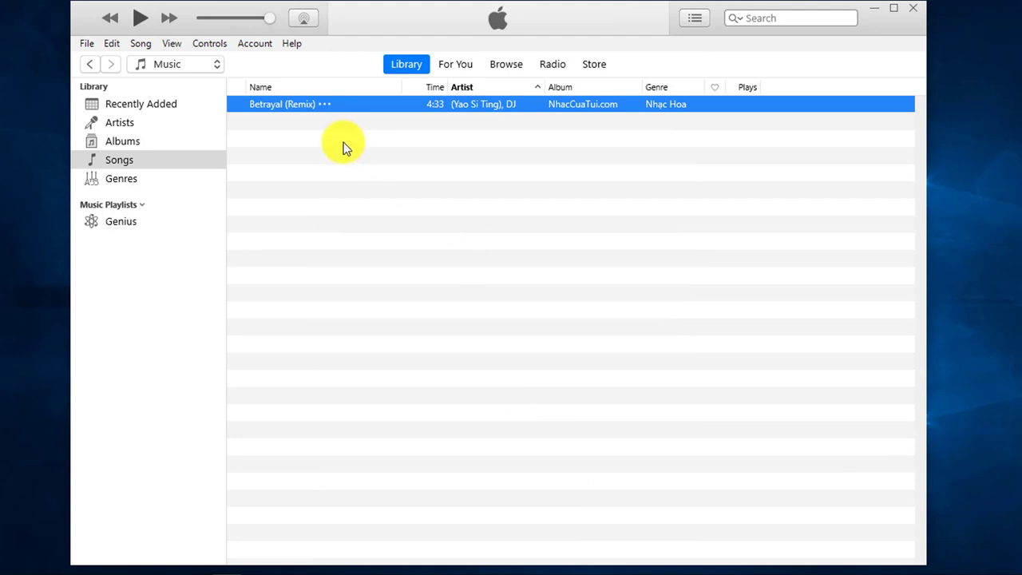
# Step: Convert the selected Betrayal (Remix) song by creating an AAC version of it
pyautogui.click(85, 43)
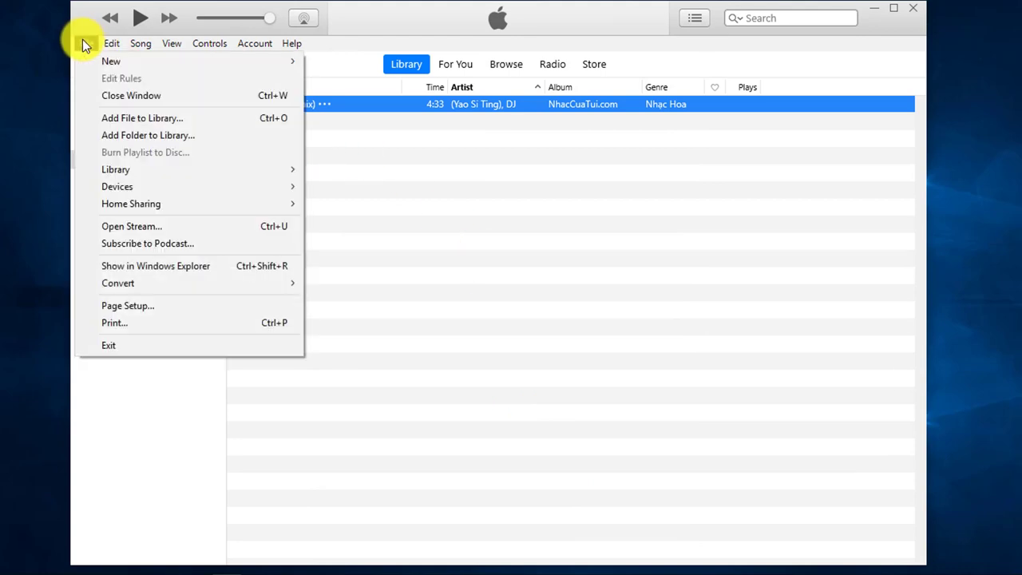
pyautogui.moveTo(278, 288)
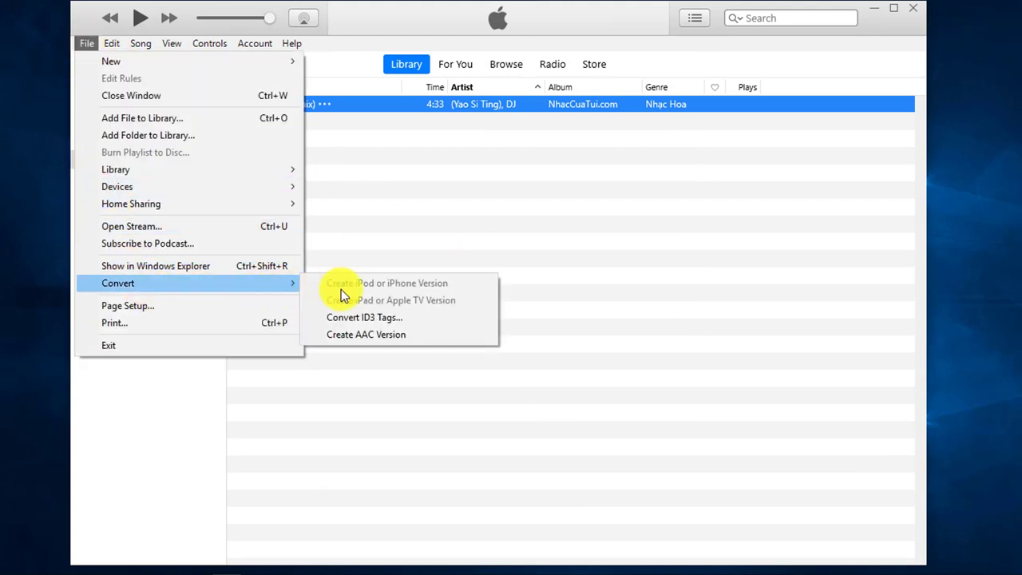
pyautogui.click(416, 336)
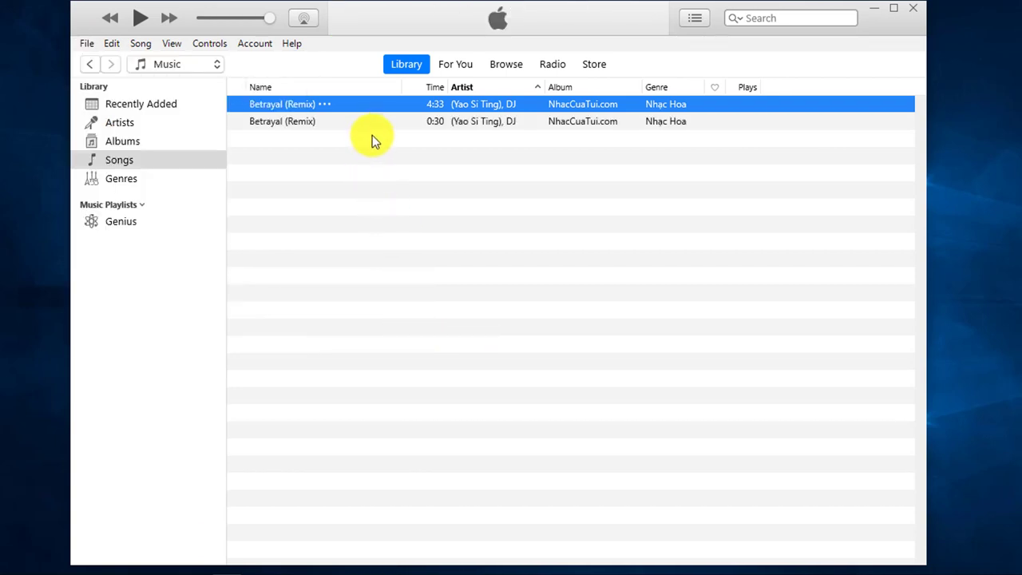
# Step: Show the 0:30 version of Betrayal (Remix) in Windows Explorer and reposition the folder window over iTunes
pyautogui.click(349, 122)
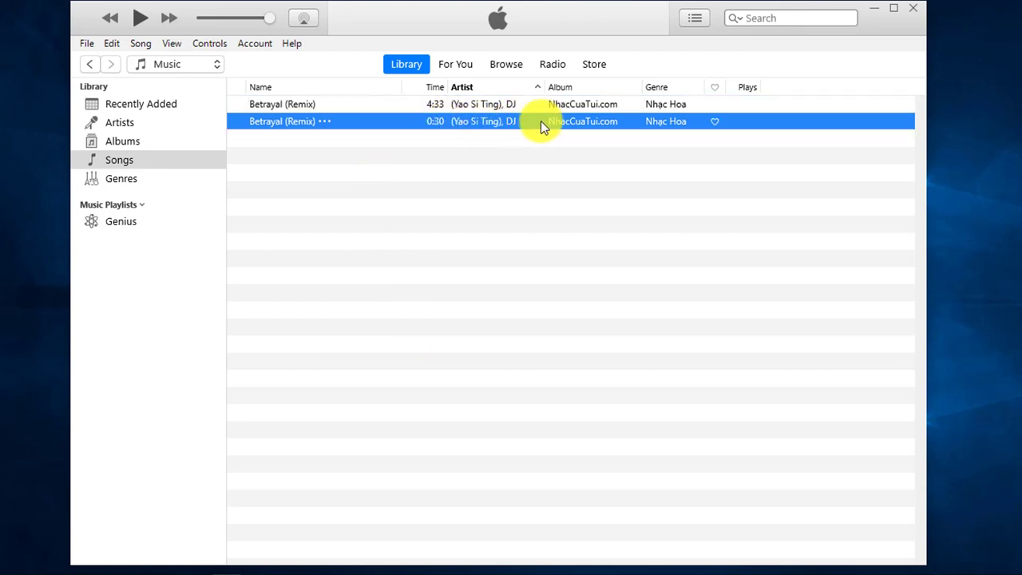
pyautogui.rightClick(367, 120)
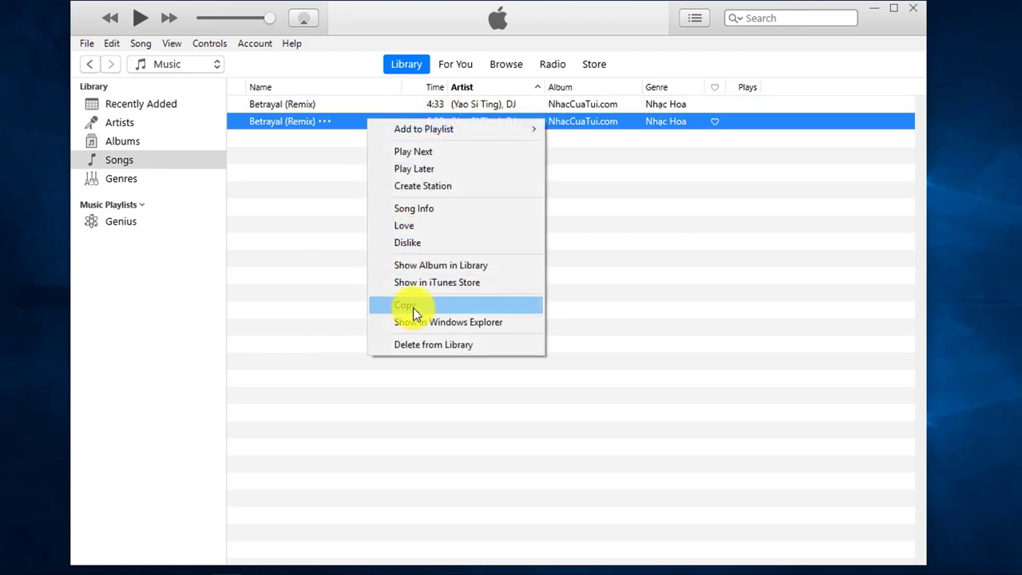
pyautogui.click(515, 324)
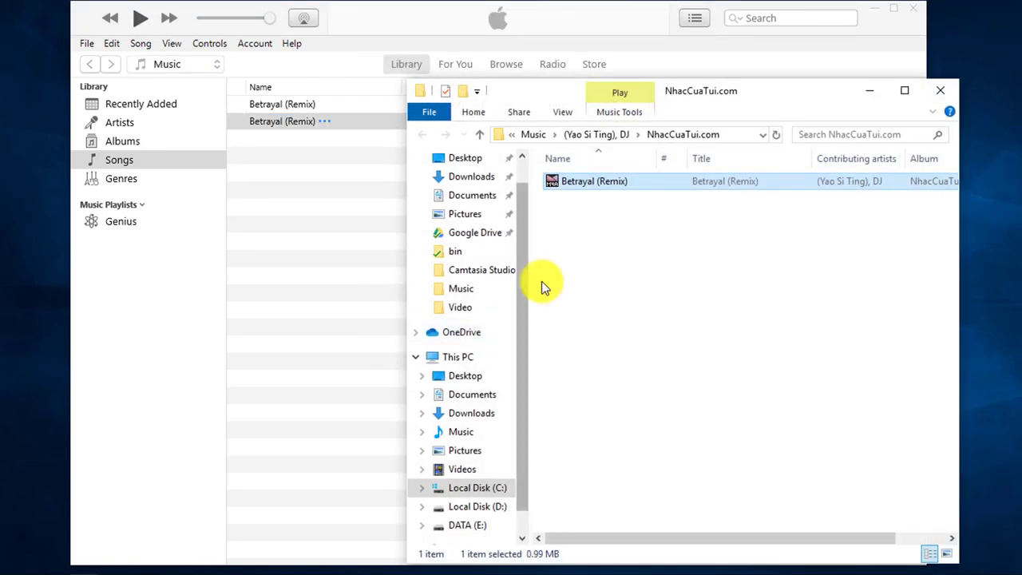
pyautogui.moveTo(653, 96); pyautogui.dragTo(477, 44)
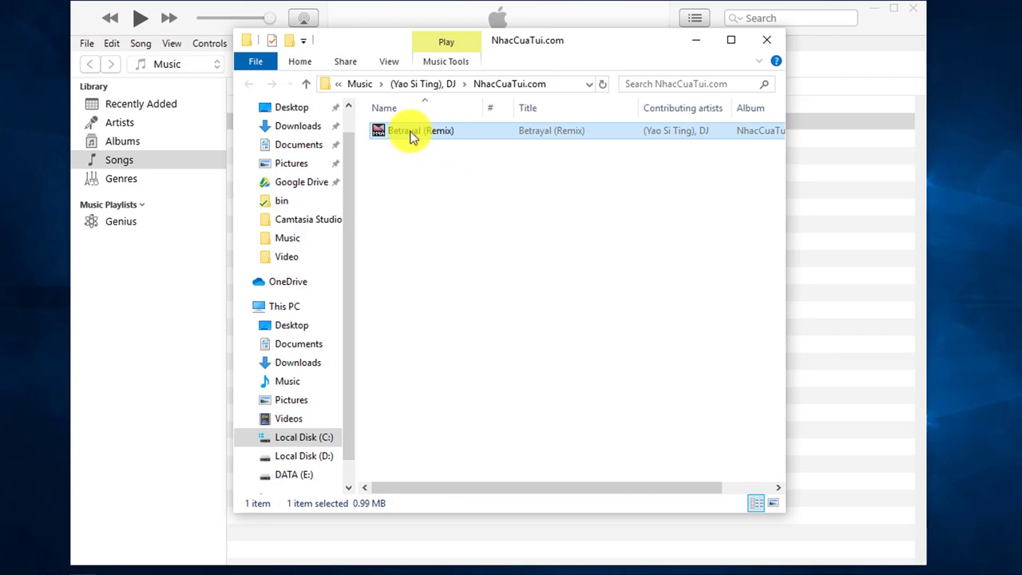
# Step: Turn off hiding extensions for known file types in the folder options and apply the change
pyautogui.click(412, 167)
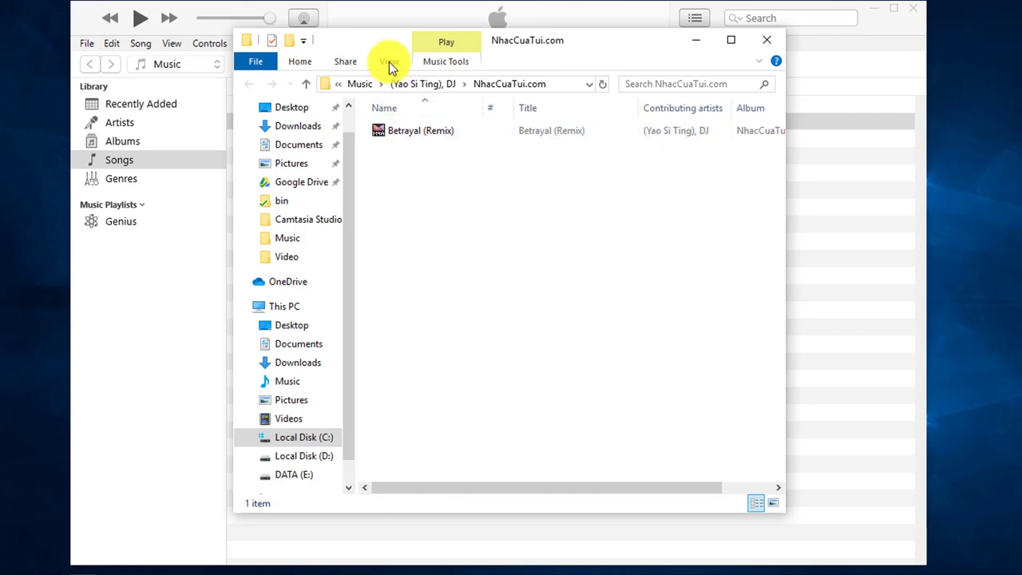
pyautogui.click(389, 62)
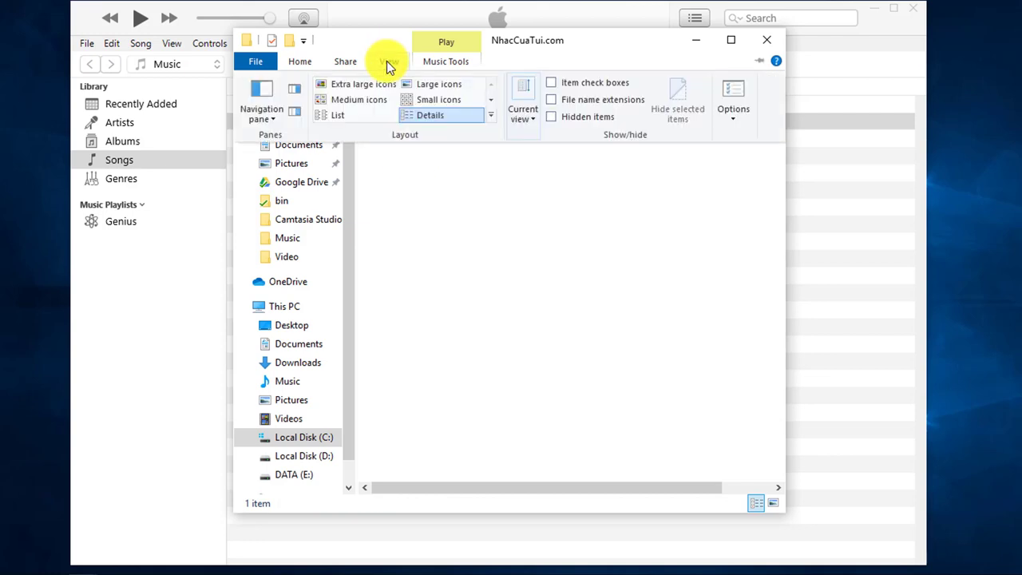
pyautogui.click(733, 92)
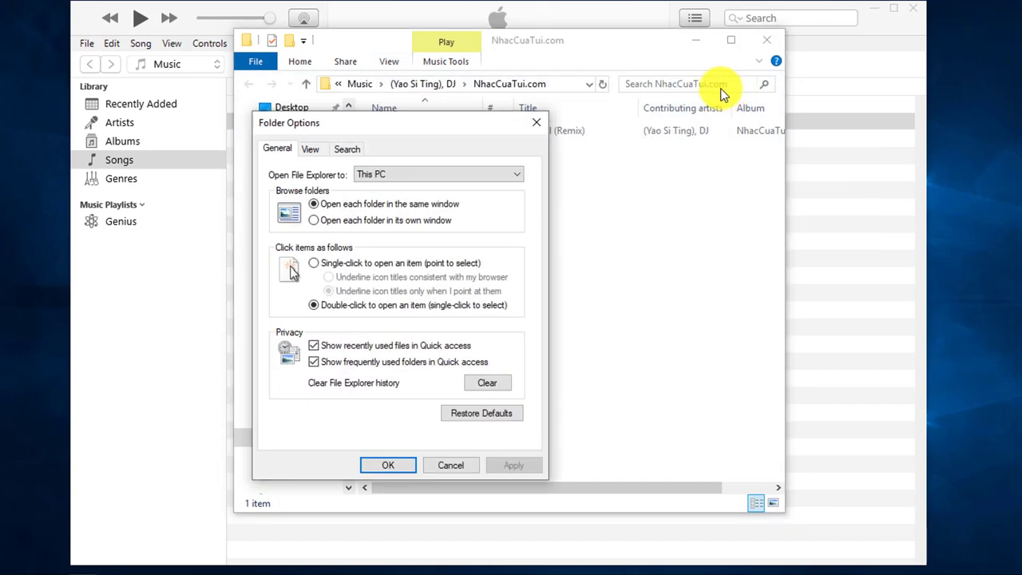
pyautogui.click(310, 150)
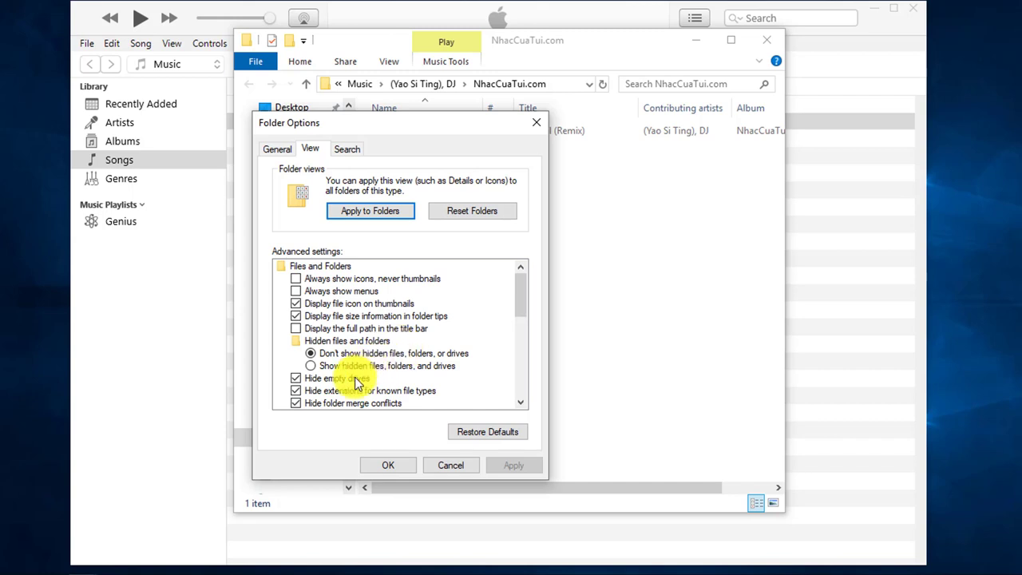
pyautogui.click(295, 391)
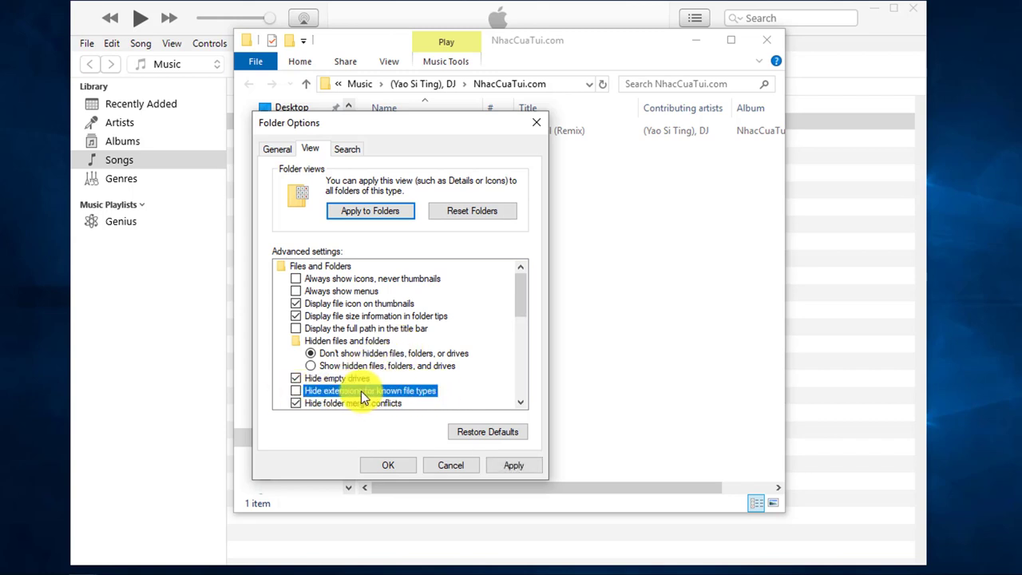
pyautogui.click(395, 466)
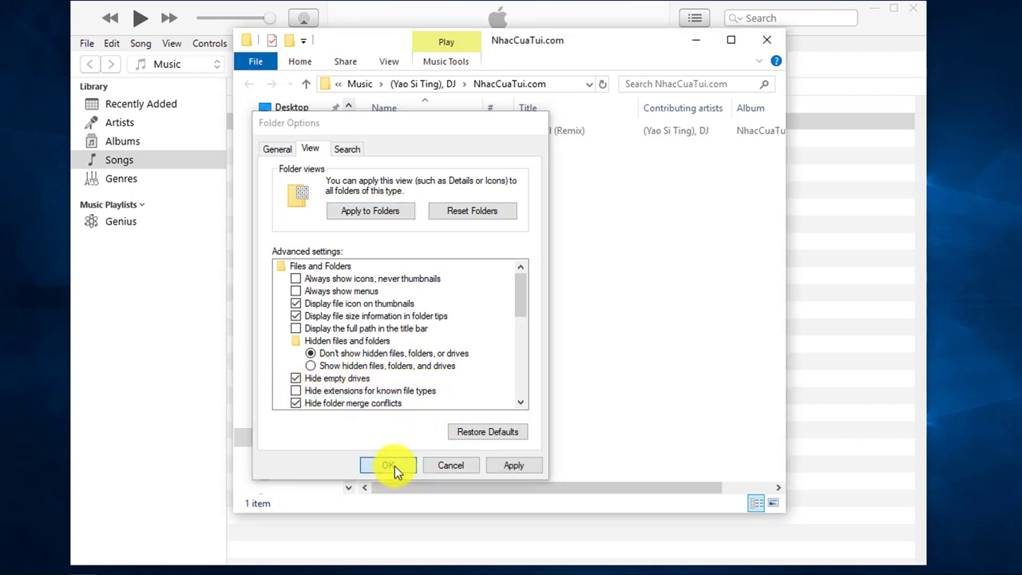
# Step: Rename the converted file Betrayal (Remix).m4a as Betrayal (Remix).m4r and accept the extension change
pyautogui.click(465, 138)
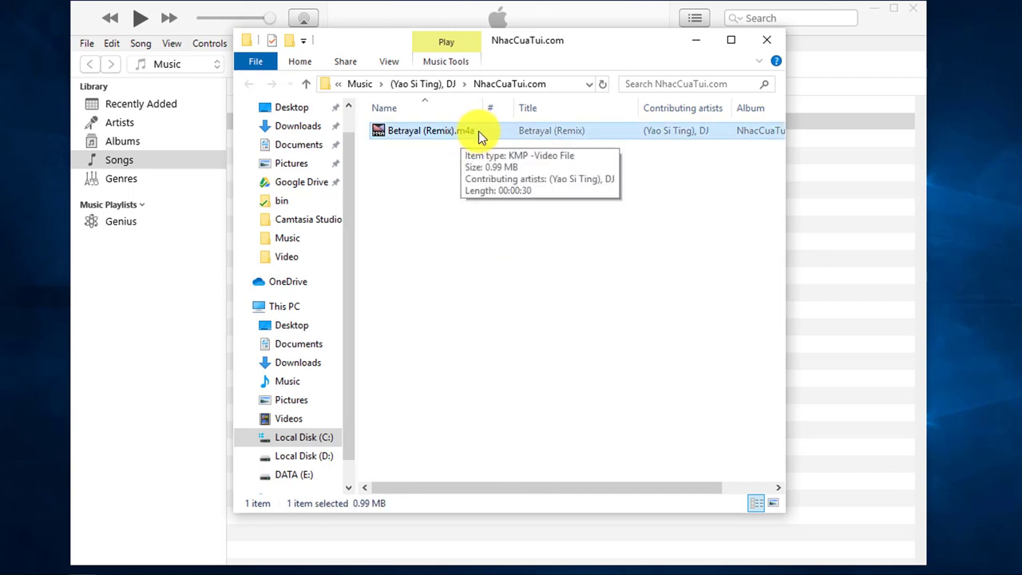
pyautogui.rightClick(482, 132)
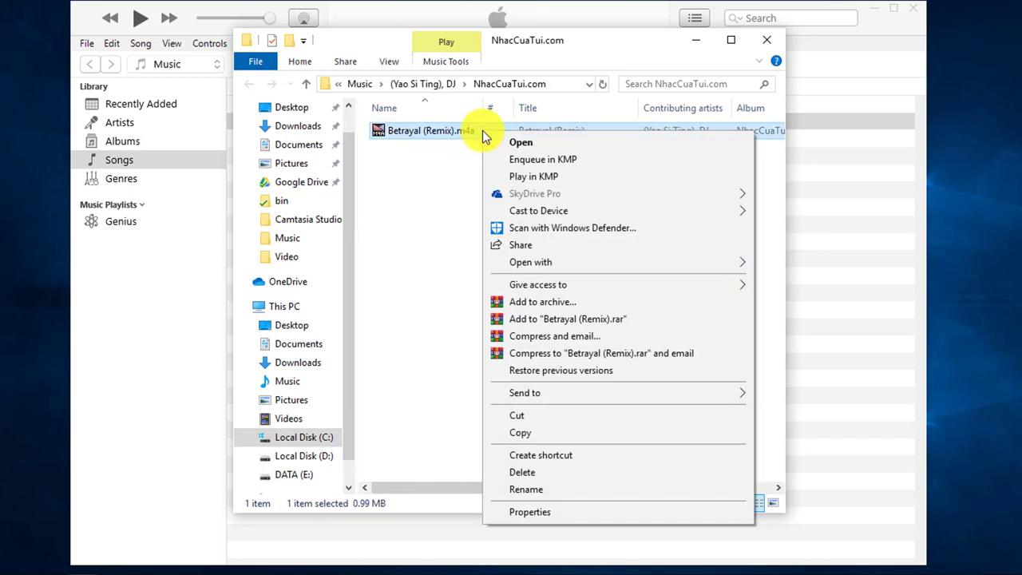
pyautogui.click(536, 490)
pyautogui.click(471, 131)
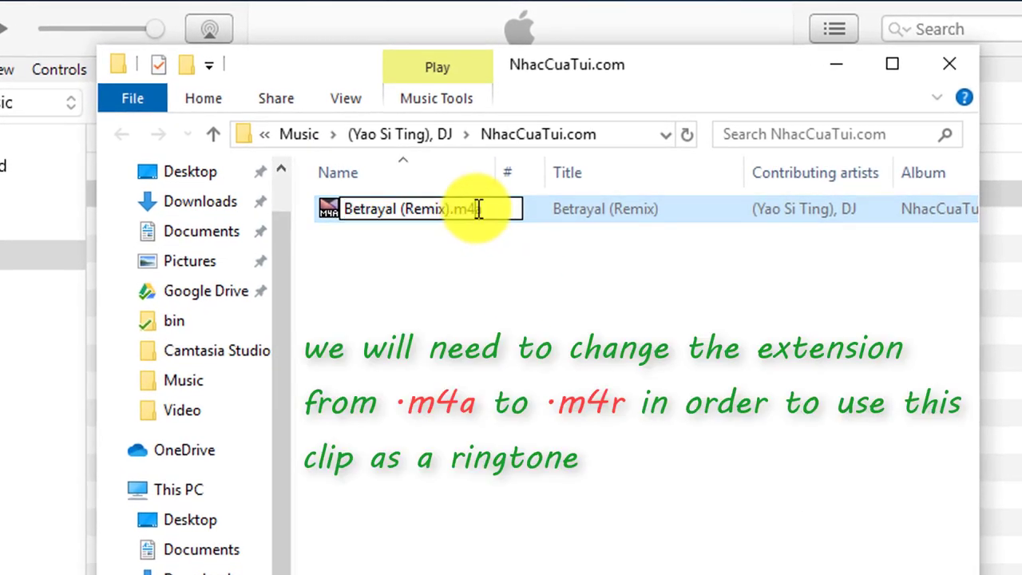
pyautogui.moveTo(478, 209); pyautogui.dragTo(501, 212)
pyautogui.write('r')
pyautogui.click(501, 210)
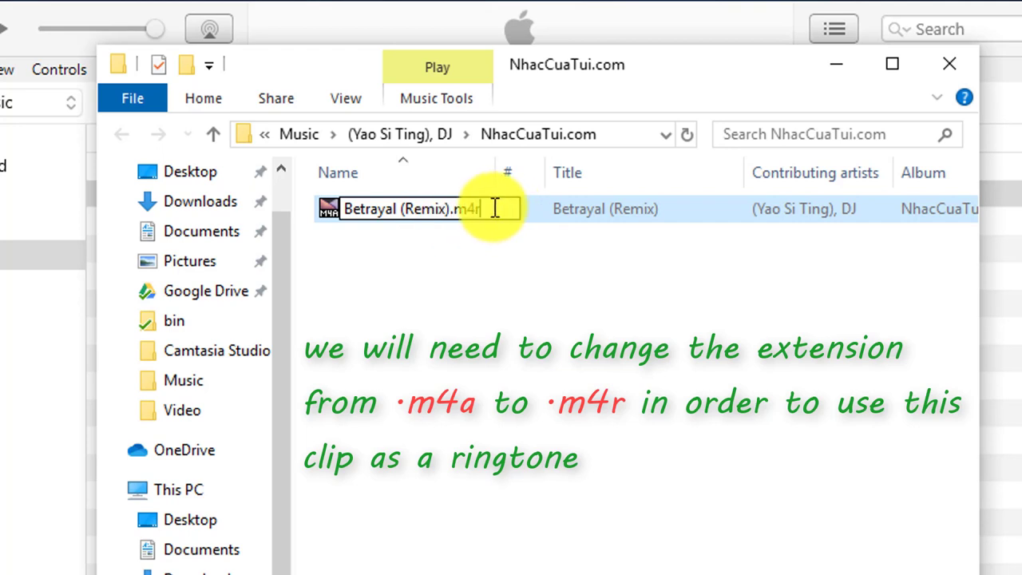
pyautogui.click(475, 253)
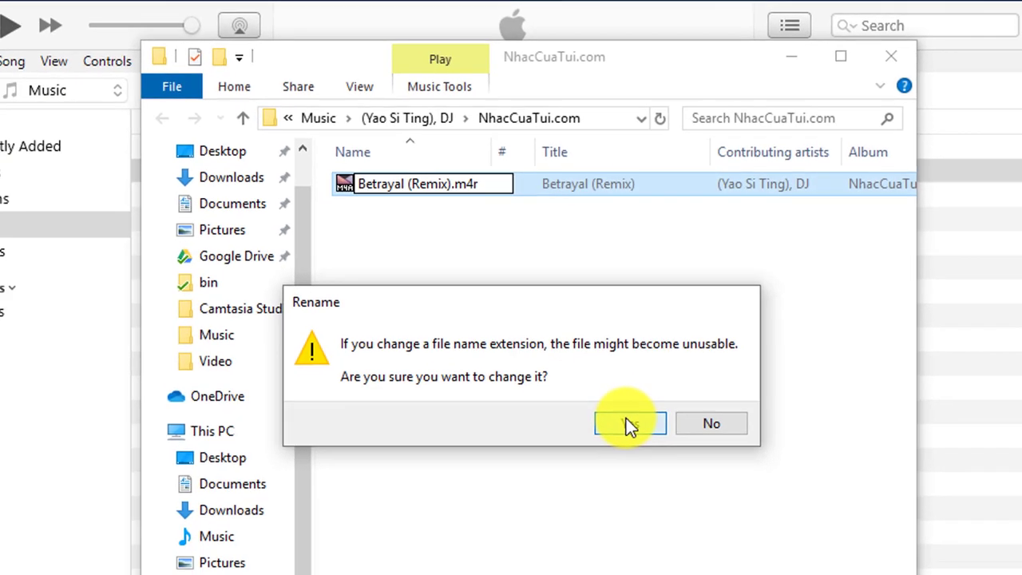
pyautogui.click(647, 475)
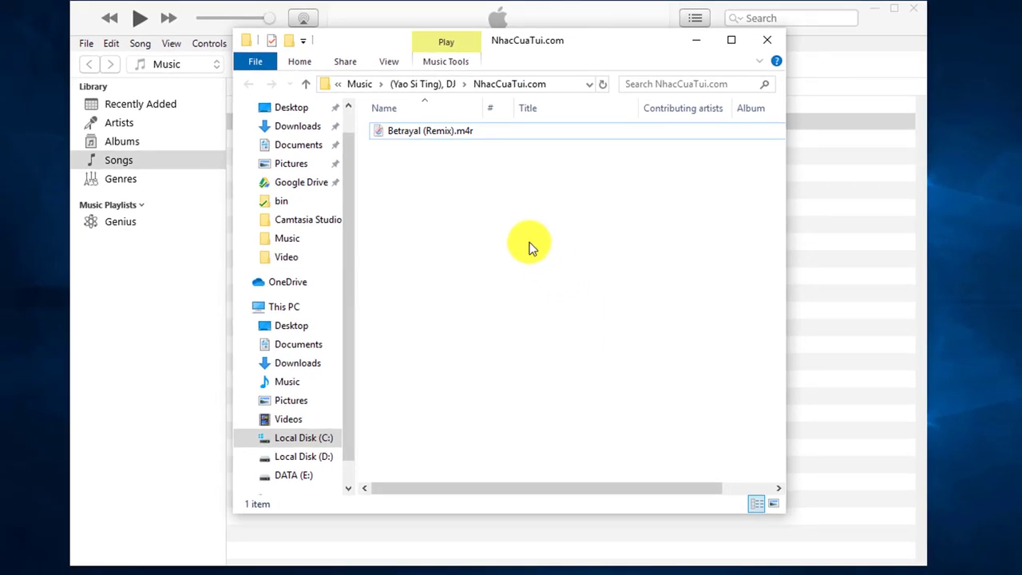
# Step: Show the 0:30 Betrayal (Remix) song in Windows Explorer from iTunes and relink its missing file to Betrayal (Remix).m4r
pyautogui.click(191, 296)
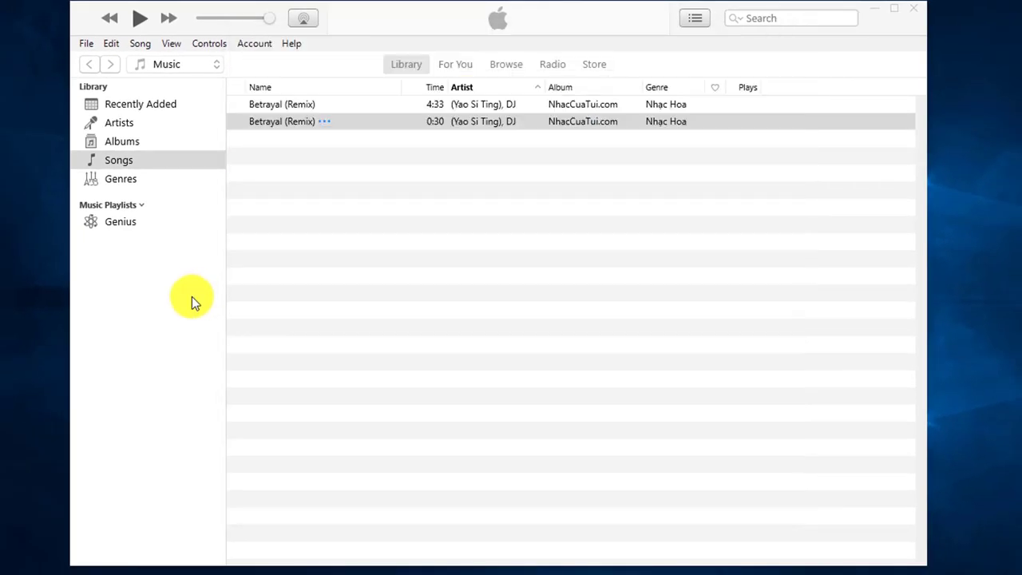
pyautogui.click(284, 124)
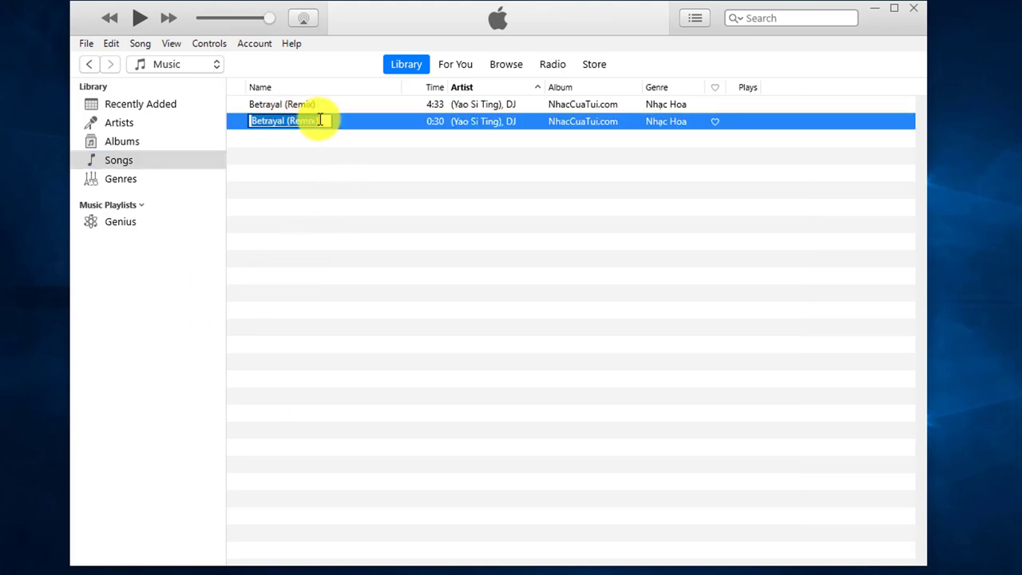
pyautogui.click(362, 124)
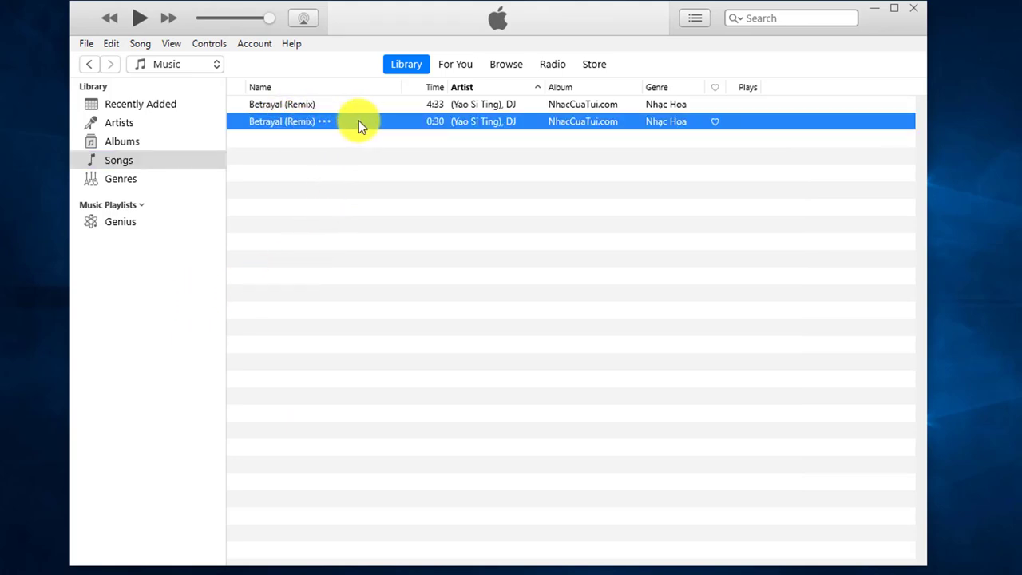
pyautogui.rightClick(359, 121)
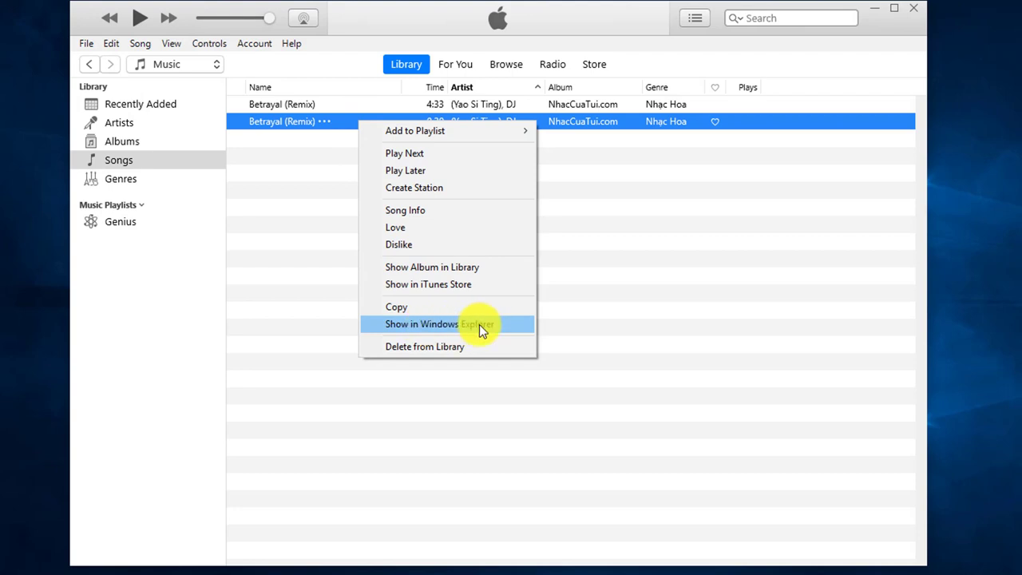
pyautogui.click(451, 324)
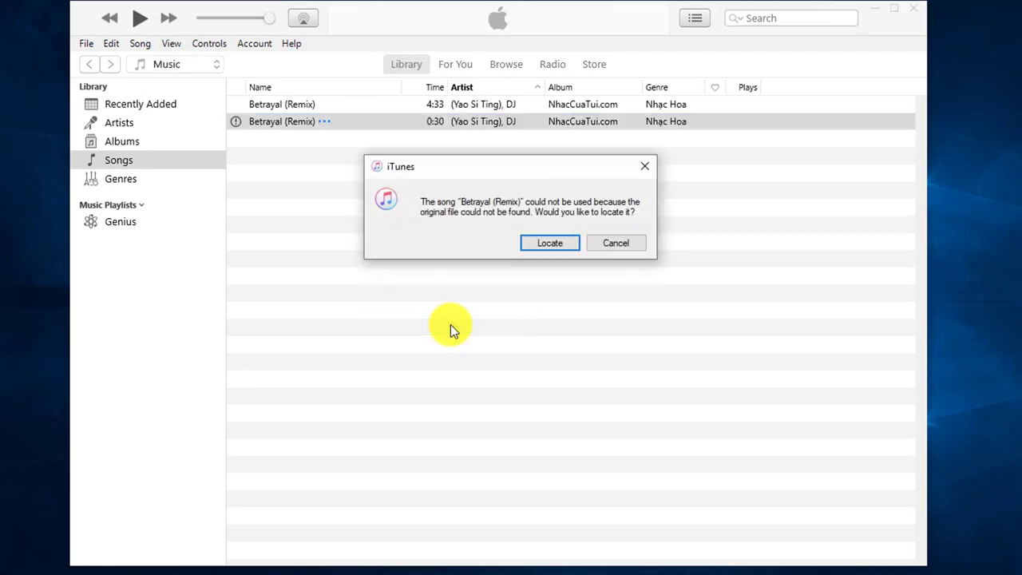
pyautogui.click(547, 242)
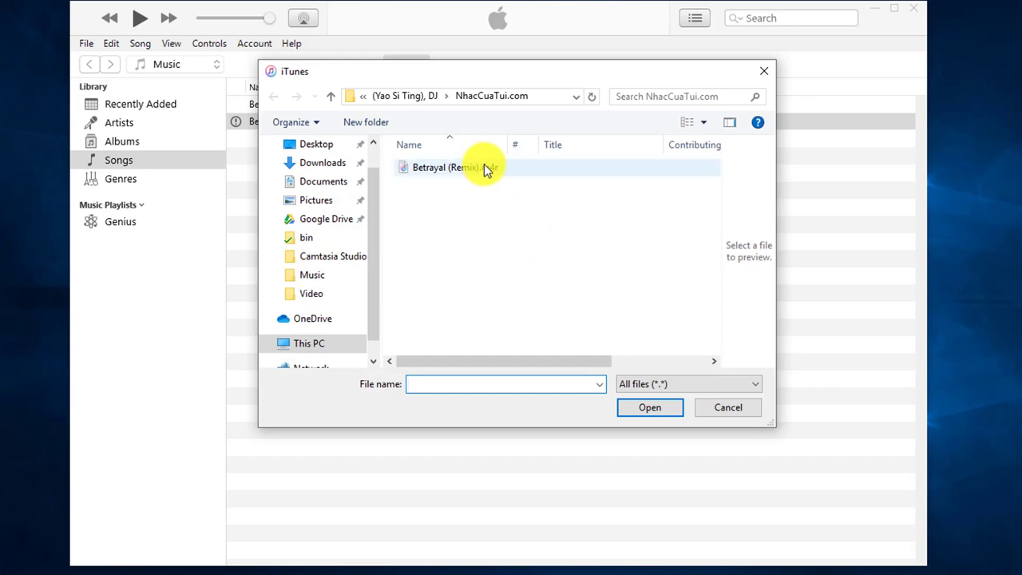
pyautogui.click(487, 169)
pyautogui.click(651, 408)
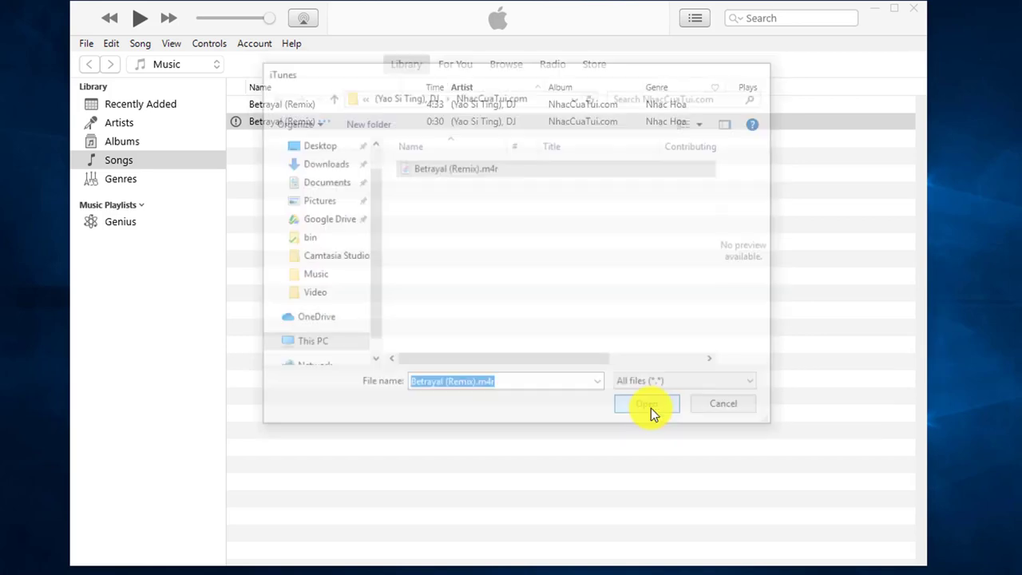
# Step: Decline the iPhone software update and set its notice not to ask again
pyautogui.click(207, 365)
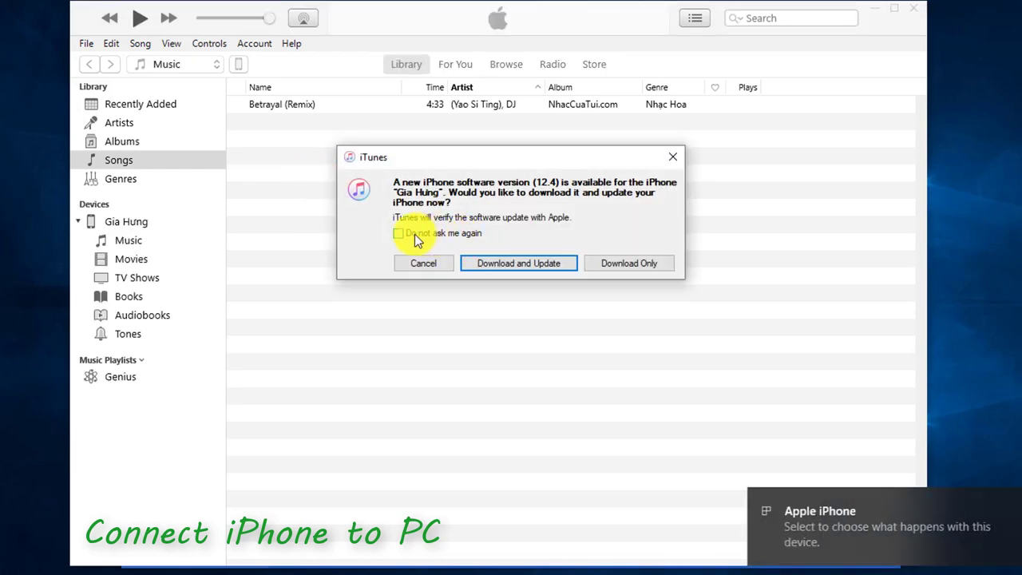
pyautogui.click(405, 233)
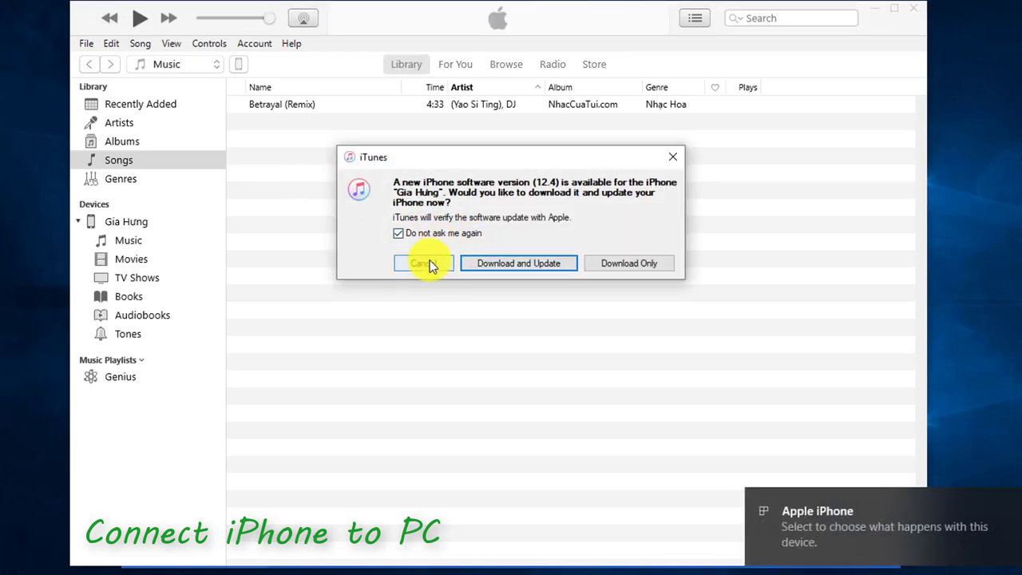
pyautogui.click(425, 263)
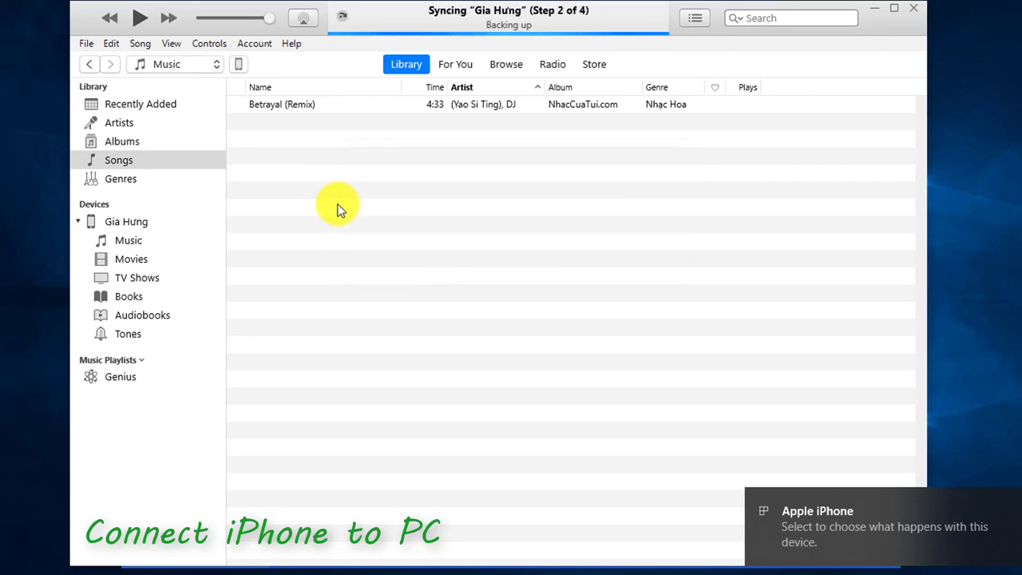
# Step: Open the connected iPhone's Tones list and try to add Betrayal (Remix).m4r to it from the NhacCuaTui.com folder
pyautogui.click(240, 64)
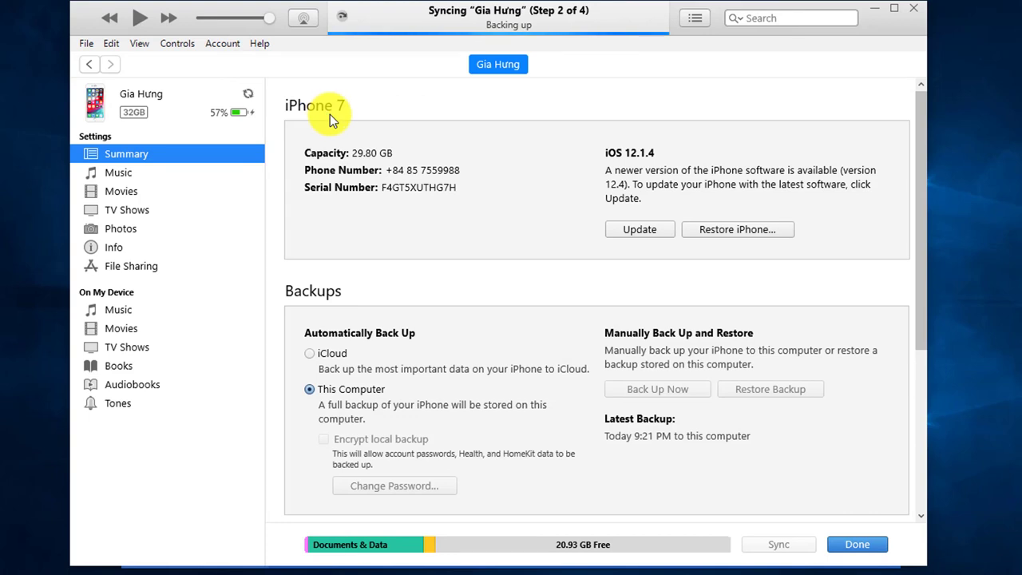
pyautogui.click(124, 405)
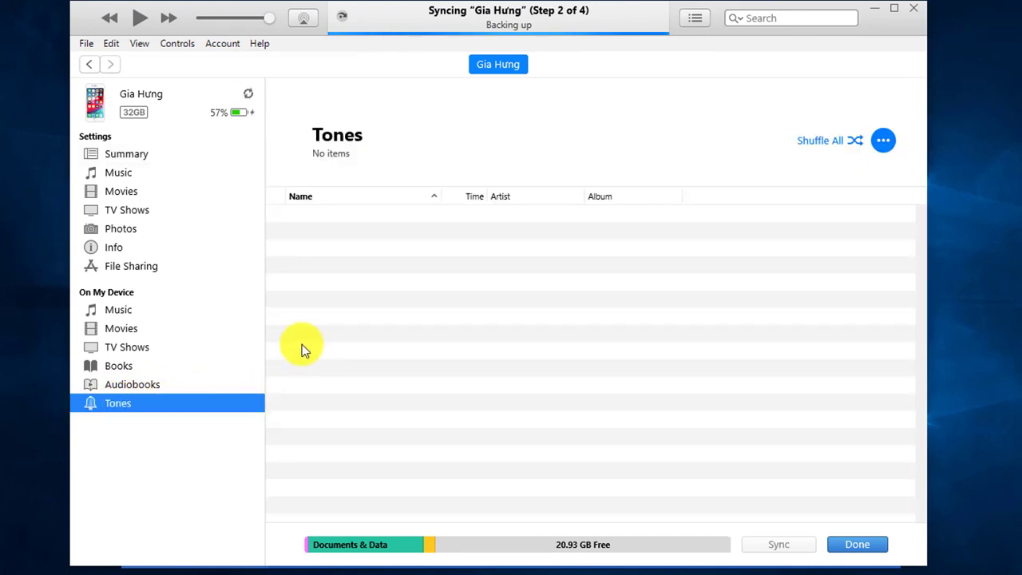
pyautogui.click(372, 254)
pyautogui.moveTo(85, 570)
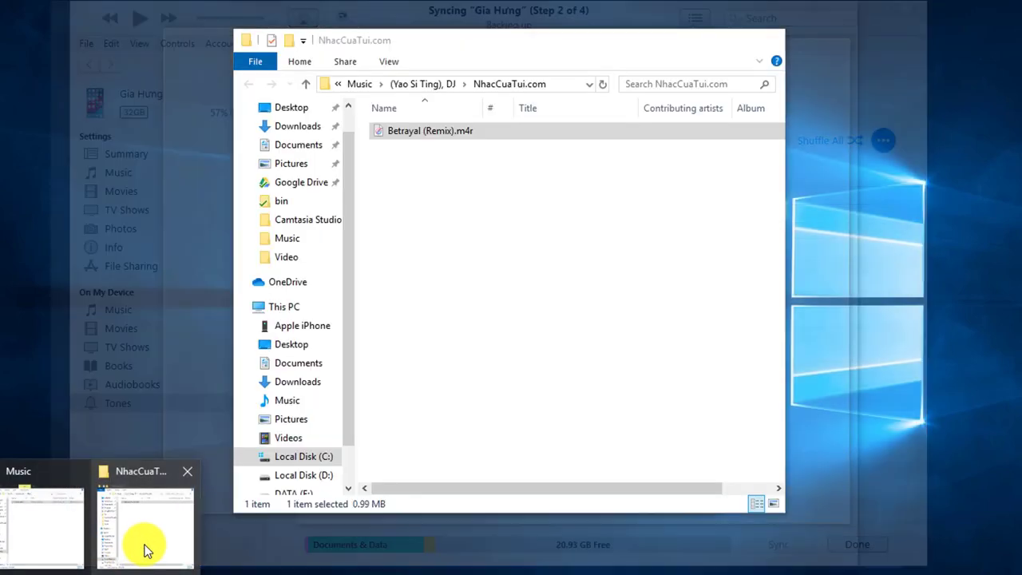
pyautogui.click(146, 549)
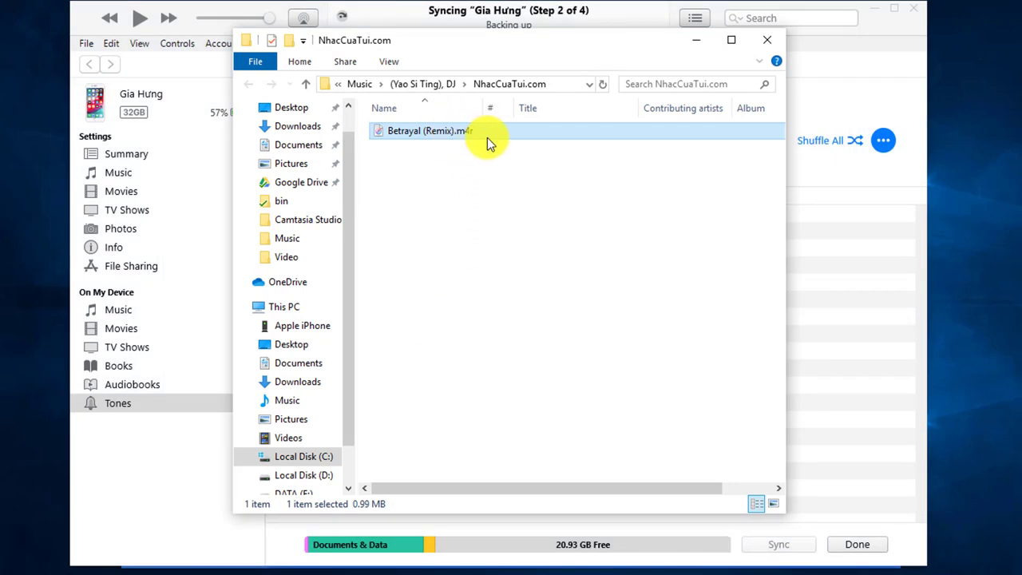
pyautogui.moveTo(495, 37); pyautogui.dragTo(653, 51)
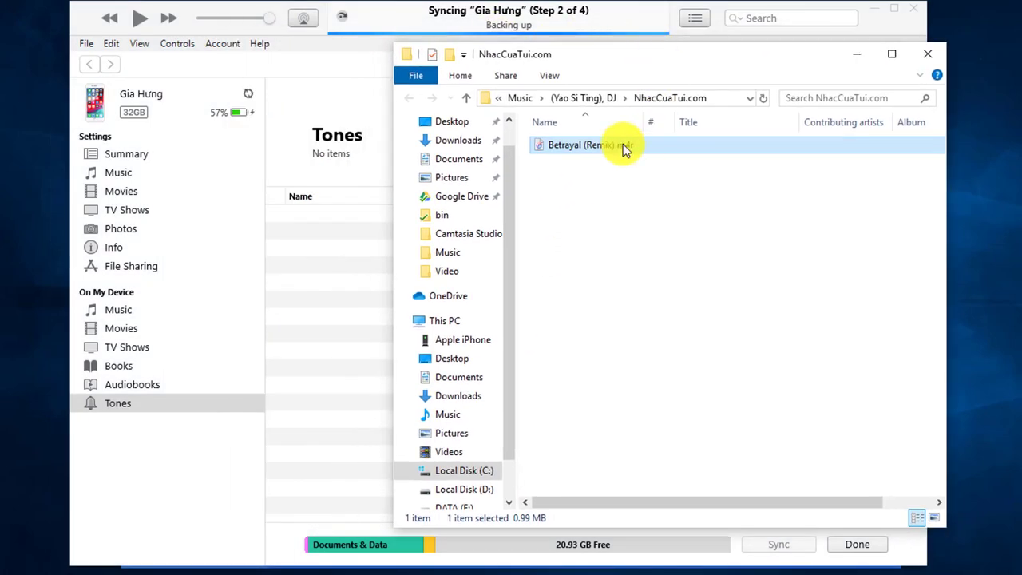
pyautogui.moveTo(609, 146); pyautogui.dragTo(134, 406)
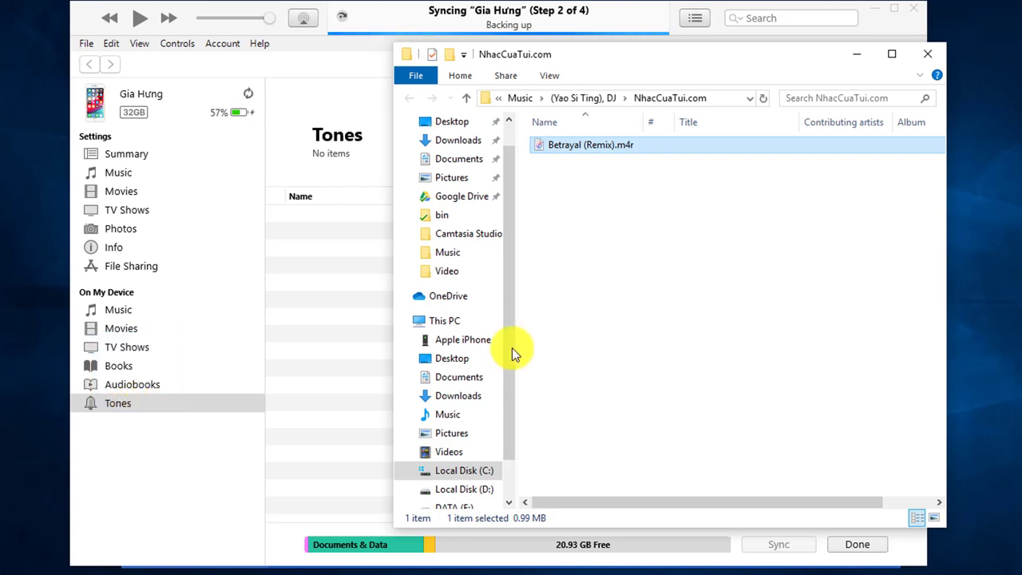
pyautogui.click(296, 376)
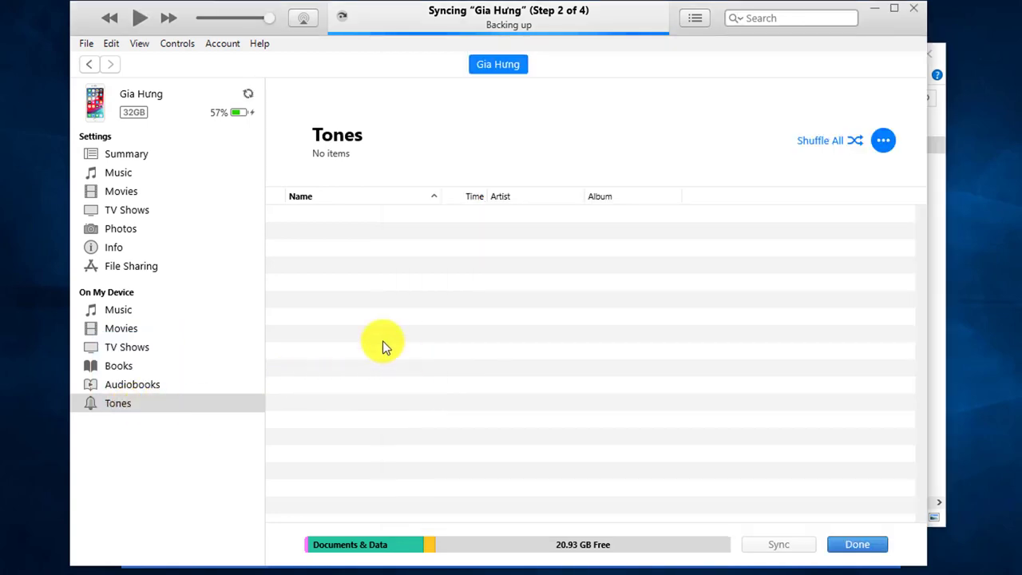
pyautogui.click(169, 408)
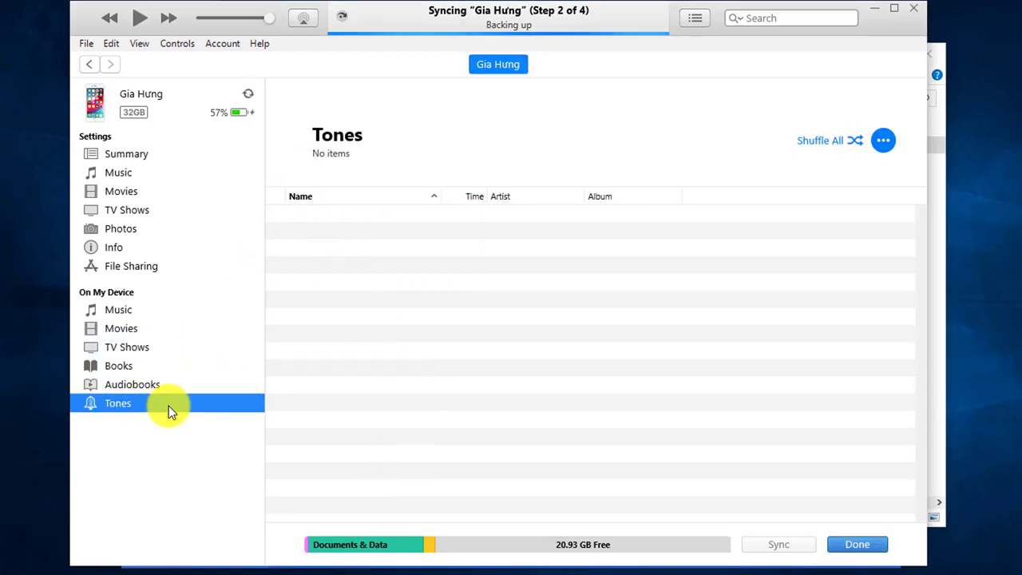
# Step: Check in the iPhone's summary options that Manually manage music and videos is enabled
pyautogui.click(89, 66)
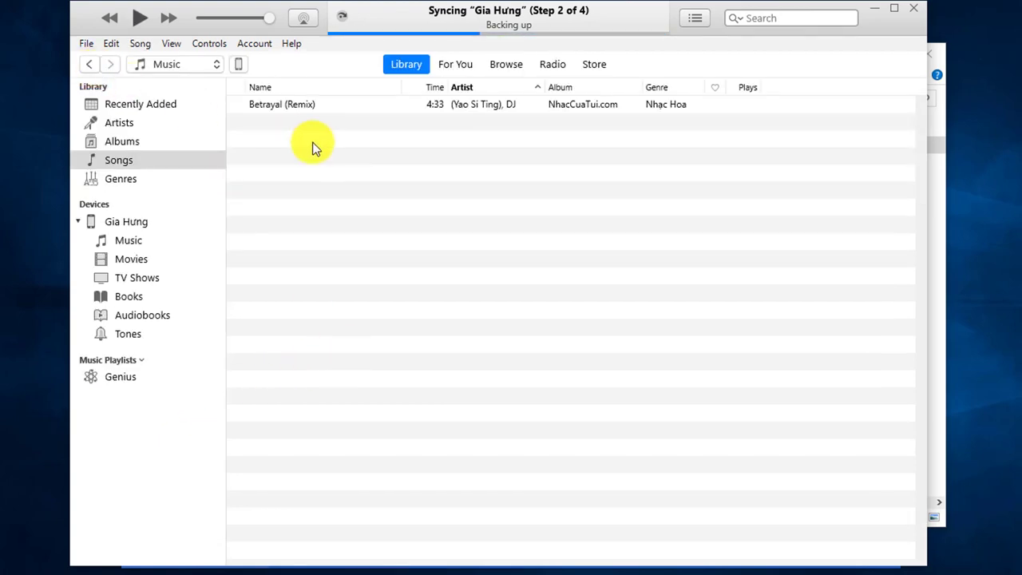
pyautogui.click(238, 65)
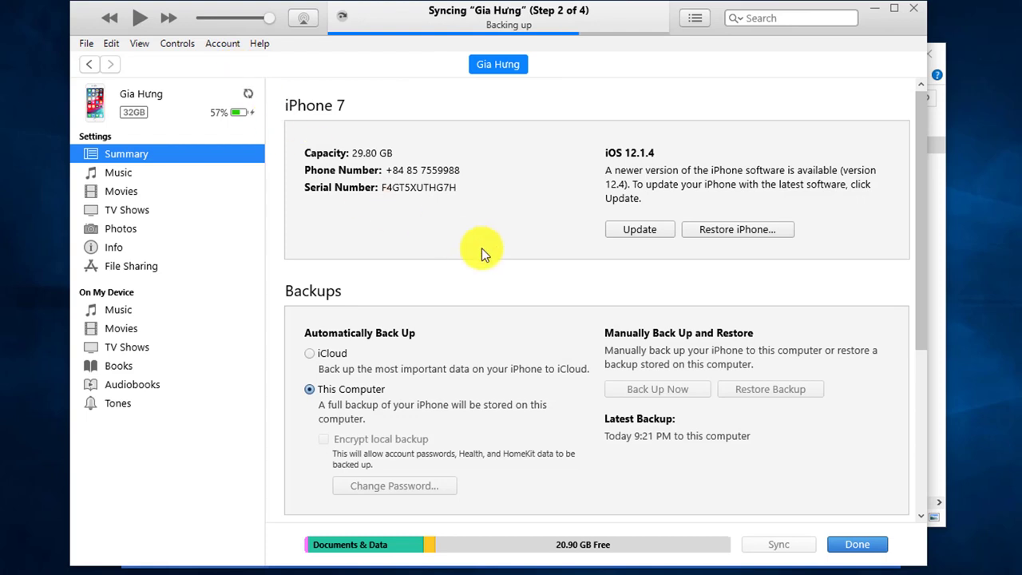
pyautogui.scroll(-5, 482, 254)
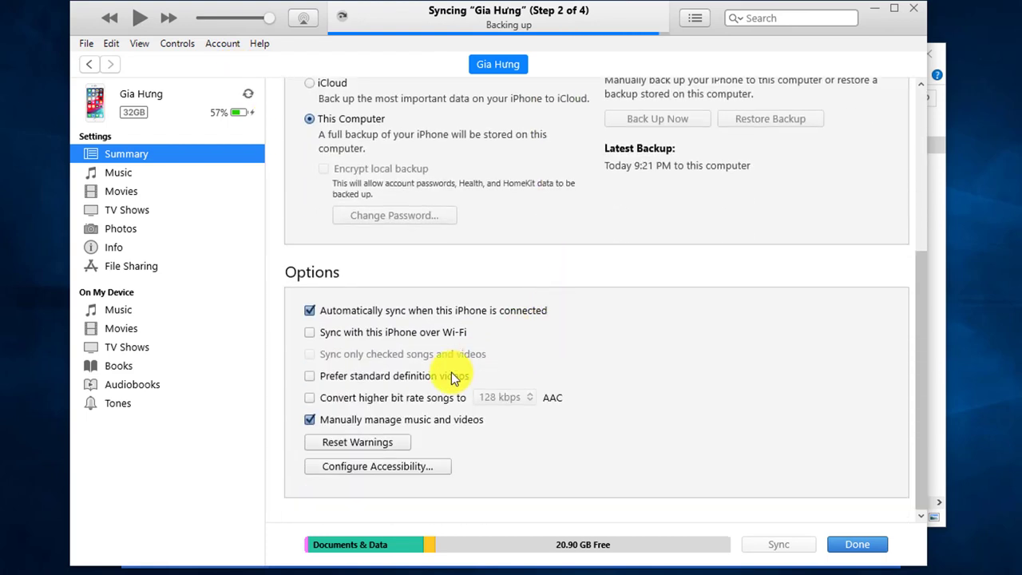
pyautogui.click(310, 419)
pyautogui.click(309, 420)
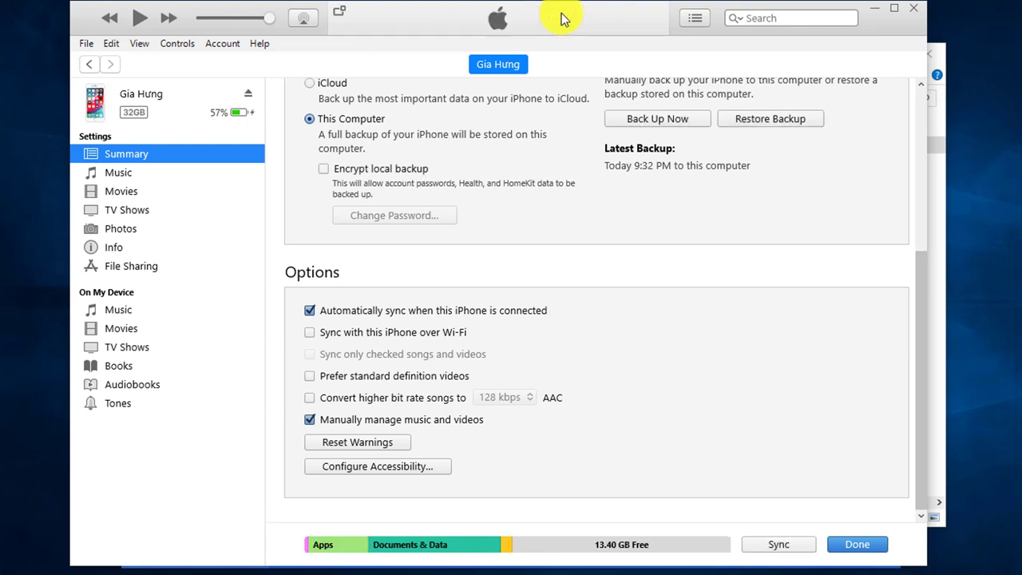
pyautogui.click(778, 545)
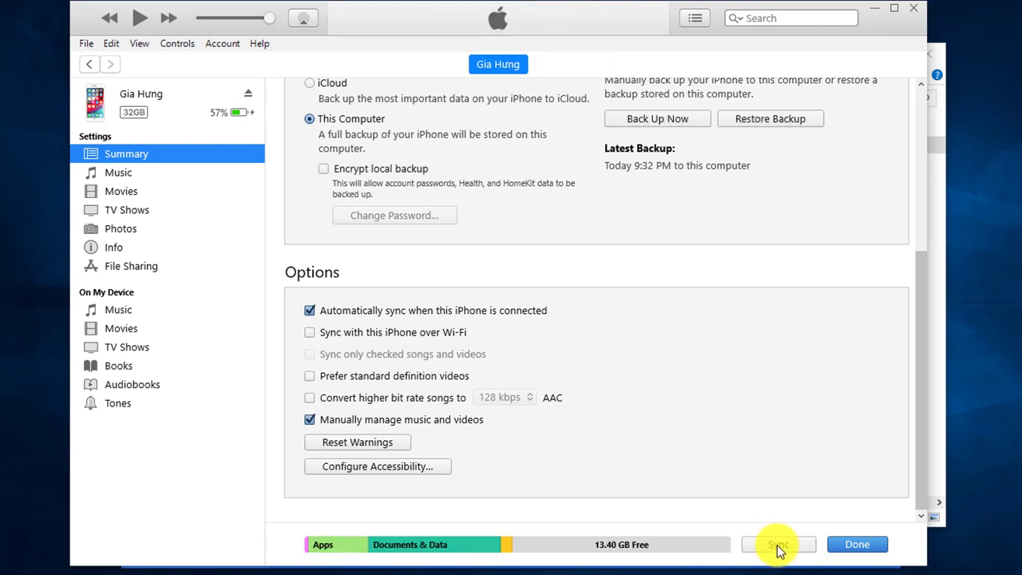
# Step: Copy Betrayal (Remix).m4r from the NhacCuaTui.com folder into the Tones list on the iPhone
pyautogui.click(133, 403)
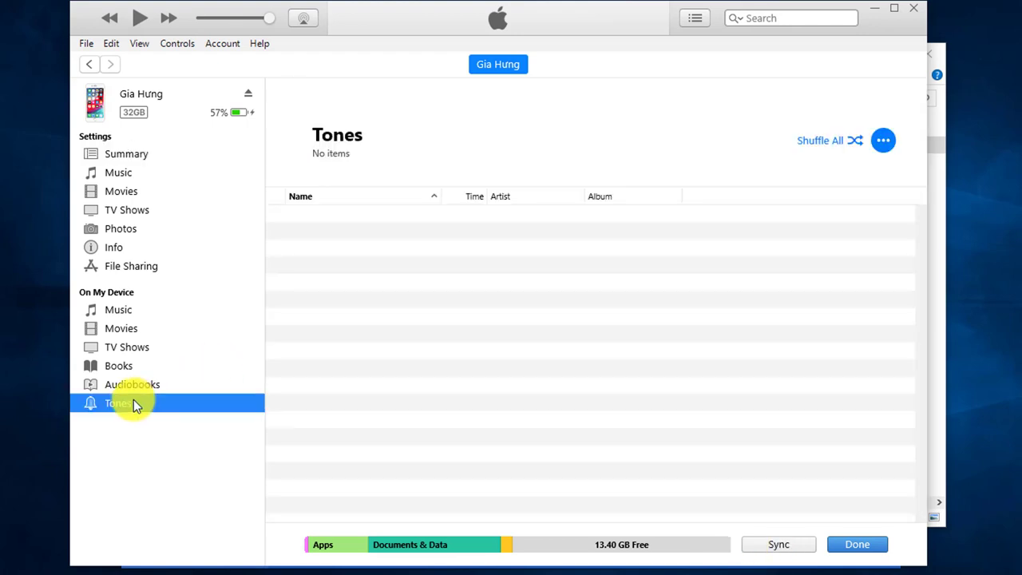
pyautogui.moveTo(80, 571)
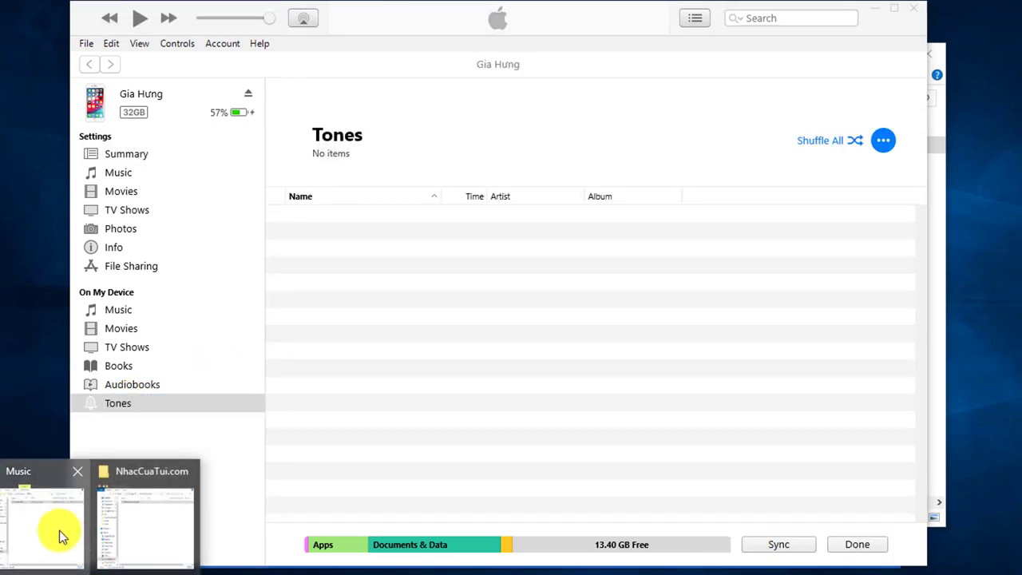
pyautogui.click(59, 530)
pyautogui.click(830, 53)
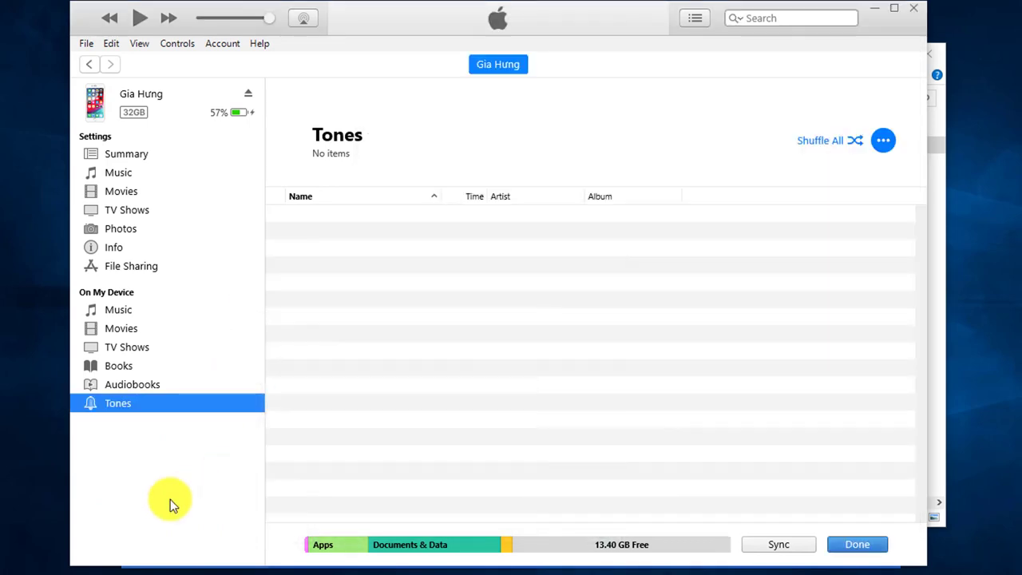
pyautogui.moveTo(99, 568)
pyautogui.click(182, 529)
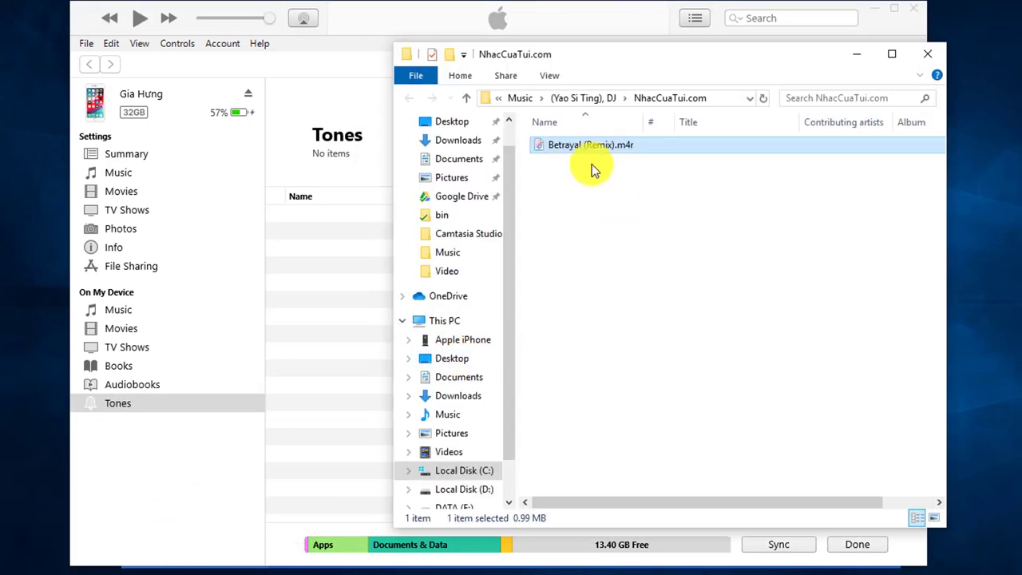
pyautogui.moveTo(563, 156); pyautogui.dragTo(325, 301)
pyautogui.click(336, 297)
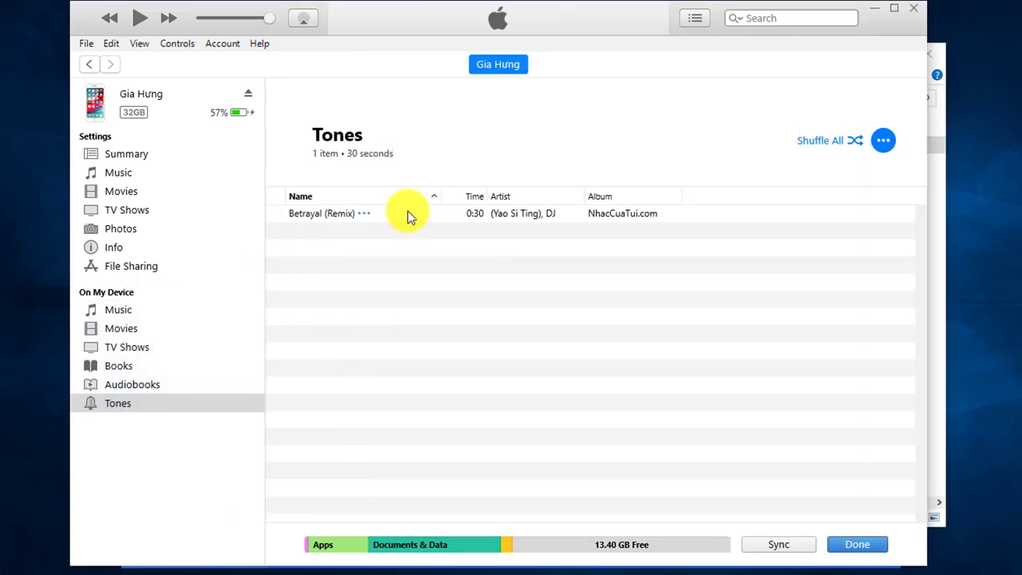
pyautogui.click(349, 214)
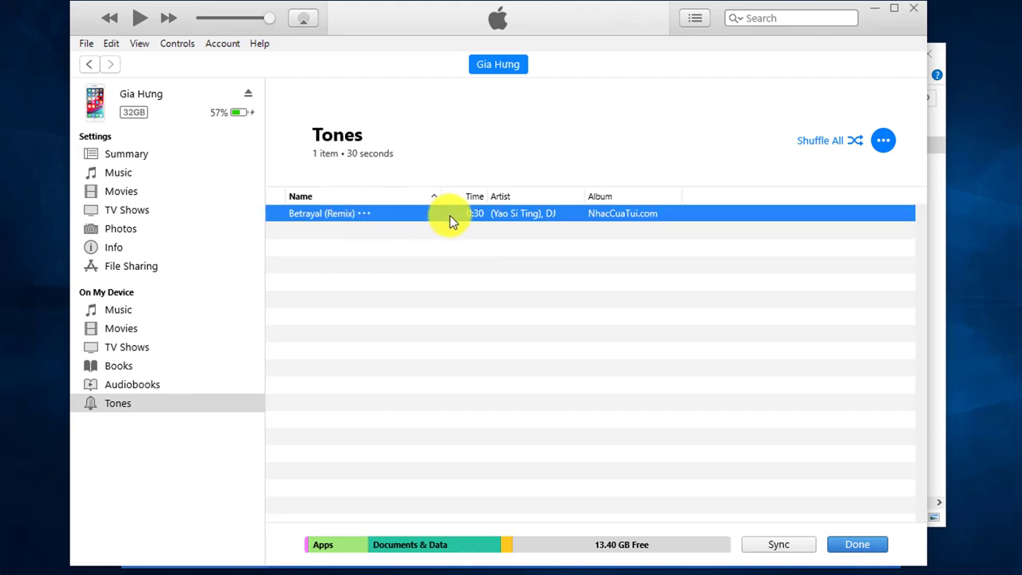
pyautogui.click(424, 238)
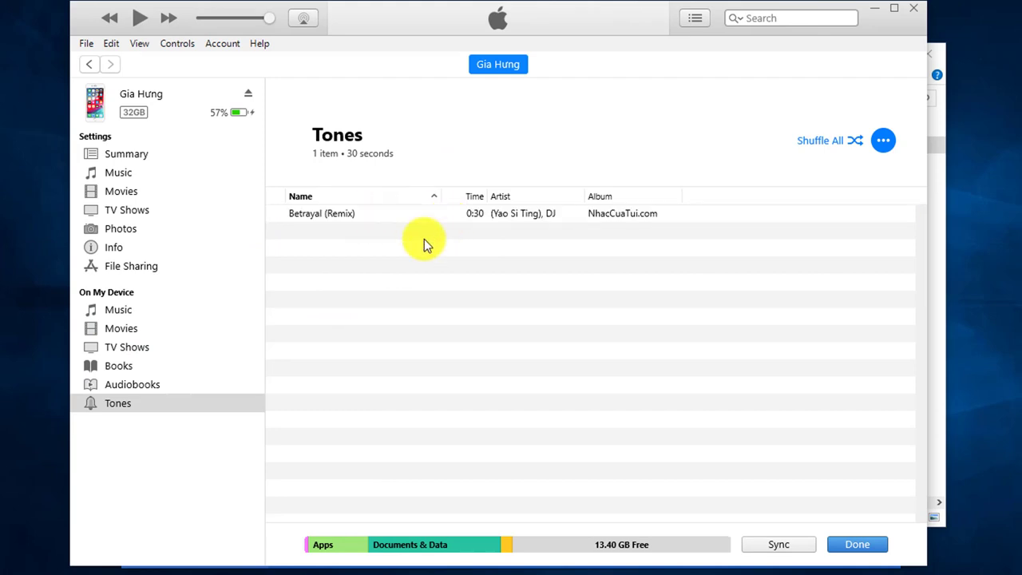